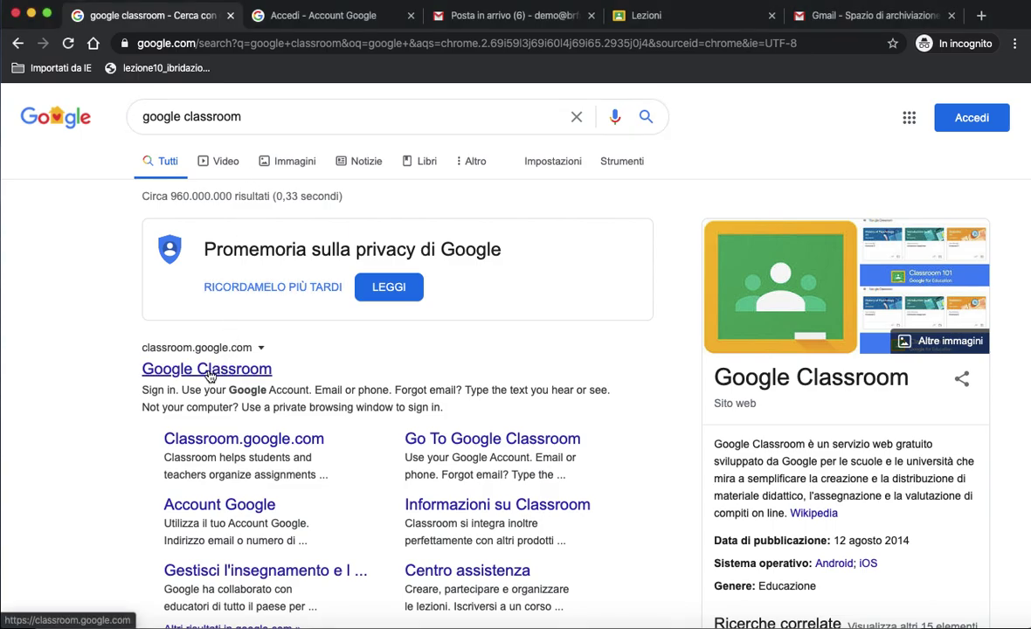
Switch to the tab with the Google Account sign-in page for Classroom.
click(297, 18)
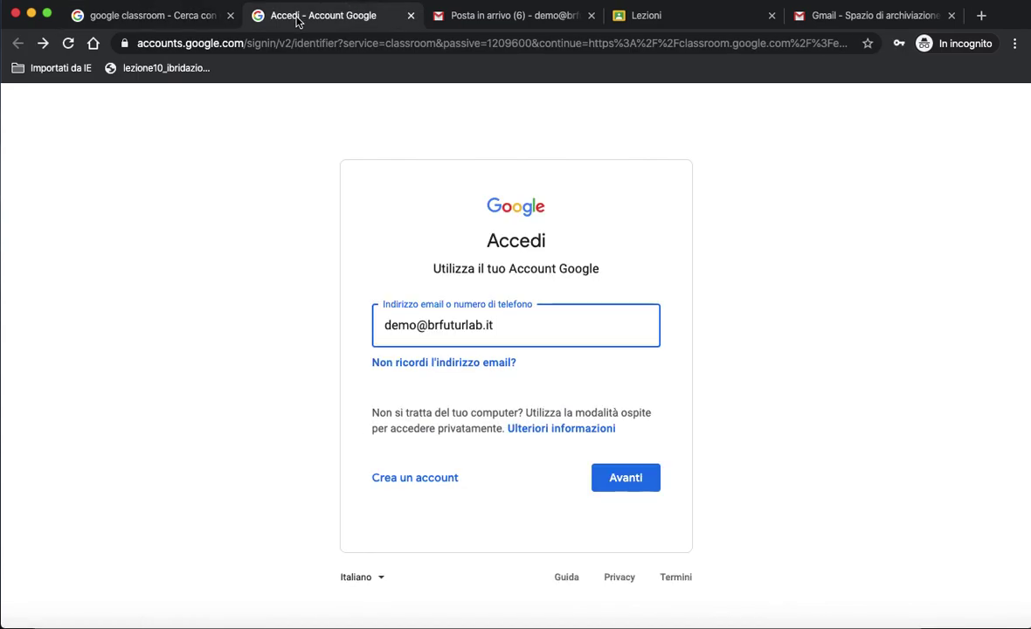
From the Gmail inbox, launch Google Classroom in a new tab via the apps grid.
click(490, 17)
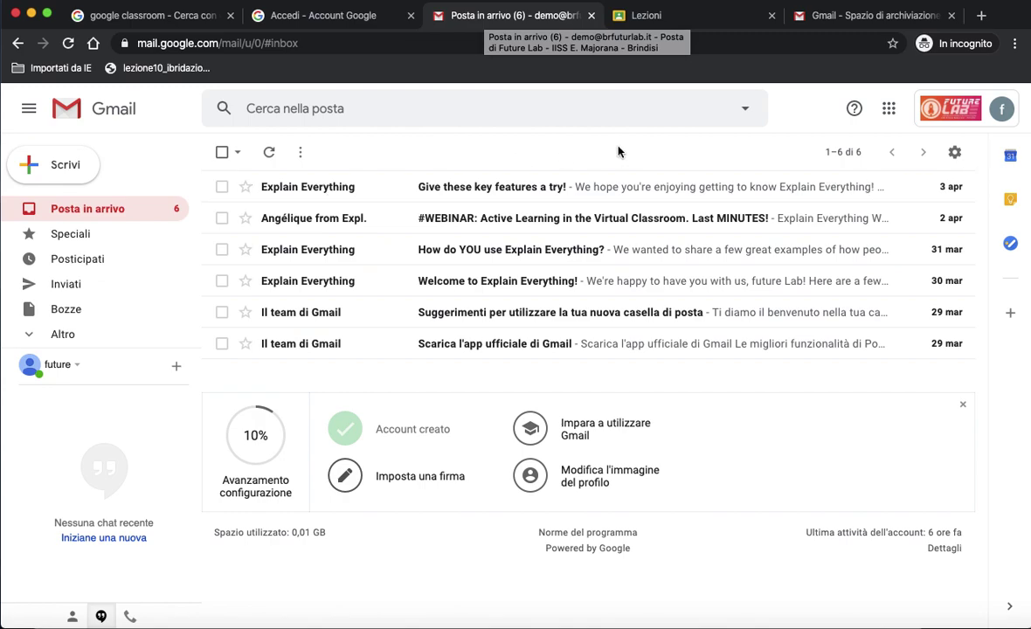
click(889, 110)
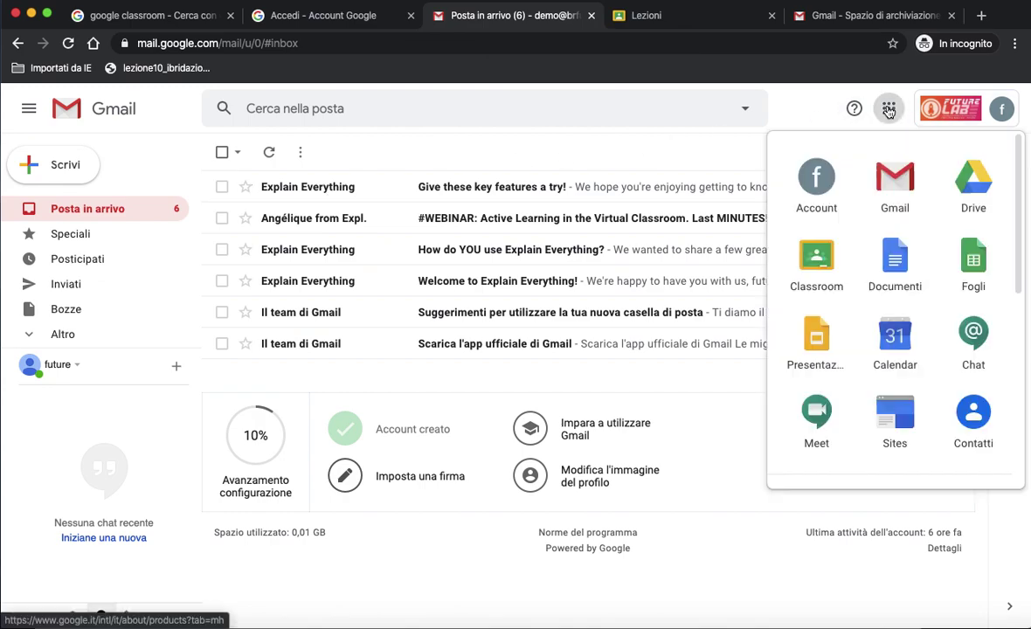
click(820, 266)
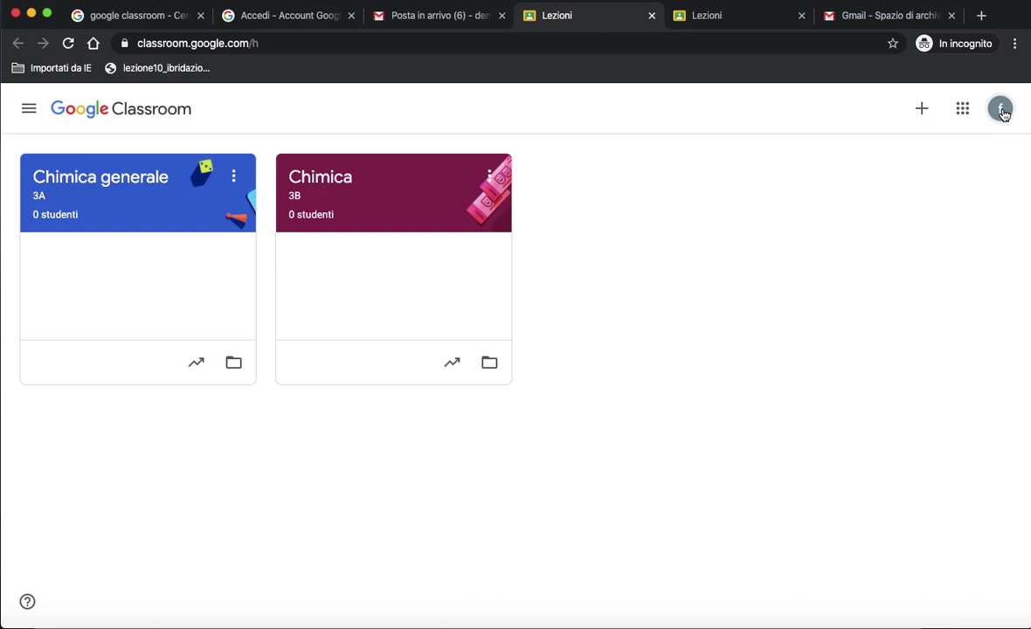
click(1001, 108)
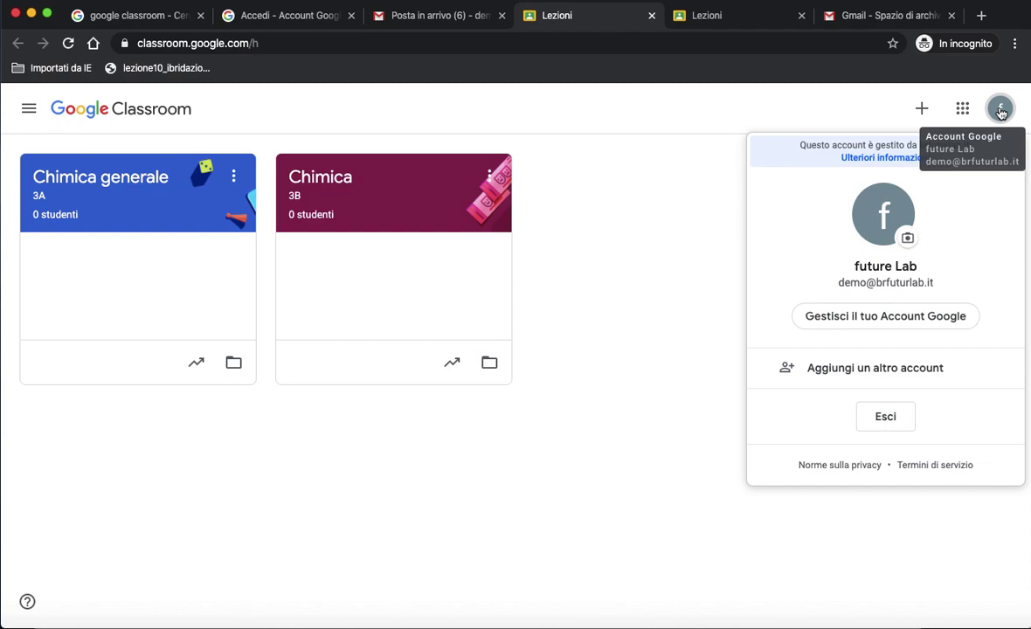
click(686, 241)
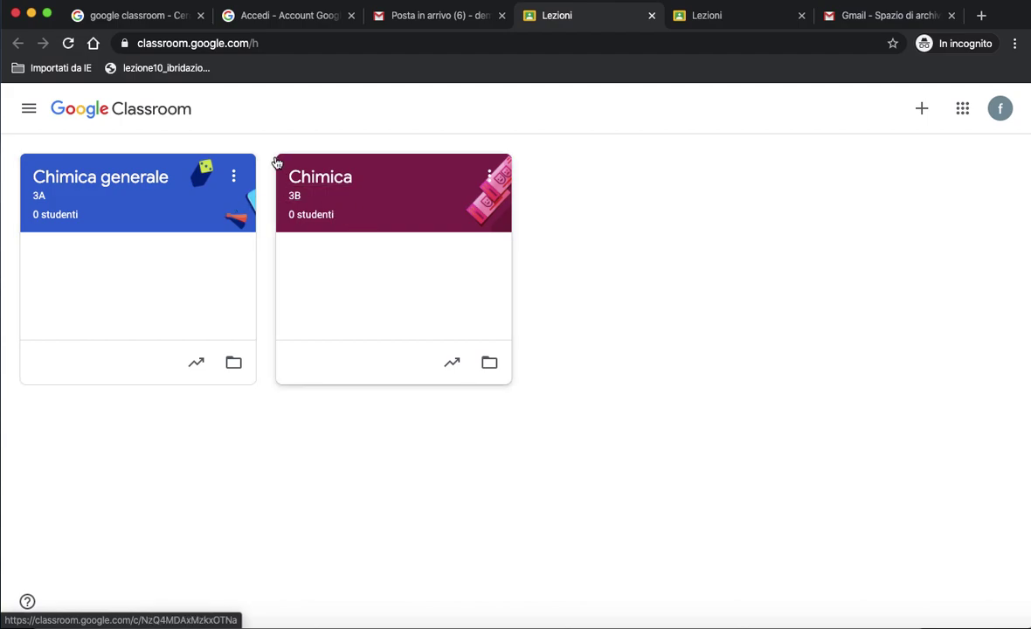
click(234, 177)
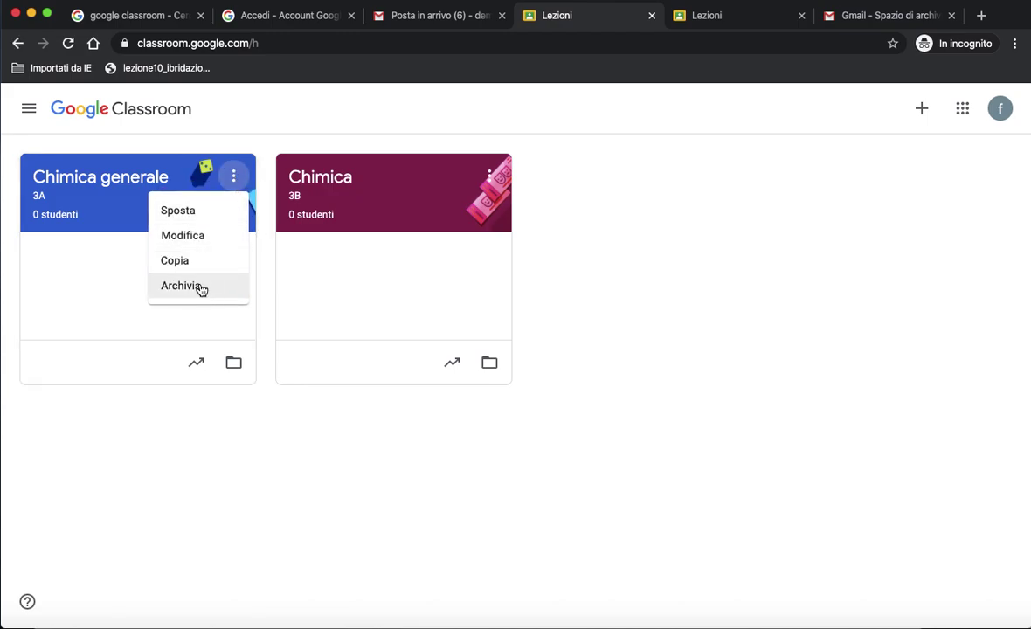
click(747, 215)
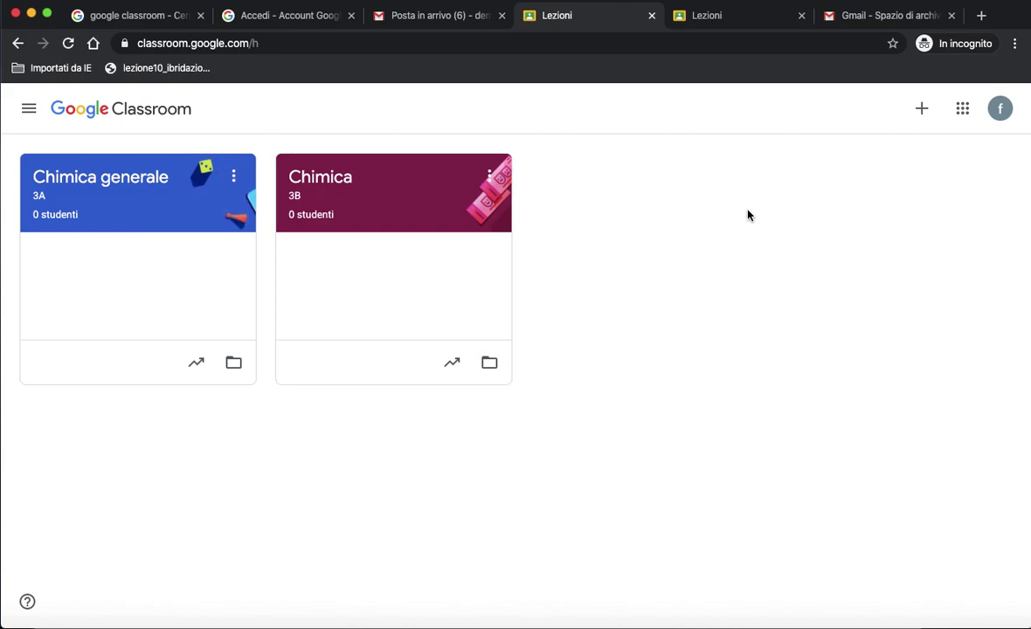
Create a new course named 'Chimica Organica' with section '5a'.
click(921, 108)
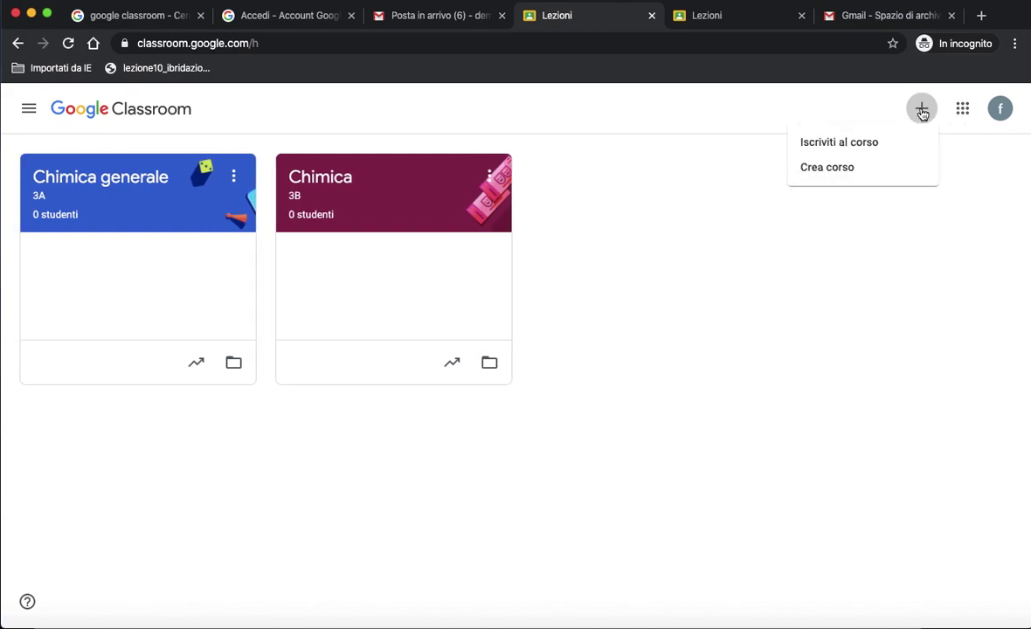
click(844, 174)
click(495, 269)
text(Chimica Orgn)
key(BackSpace)
text(a)
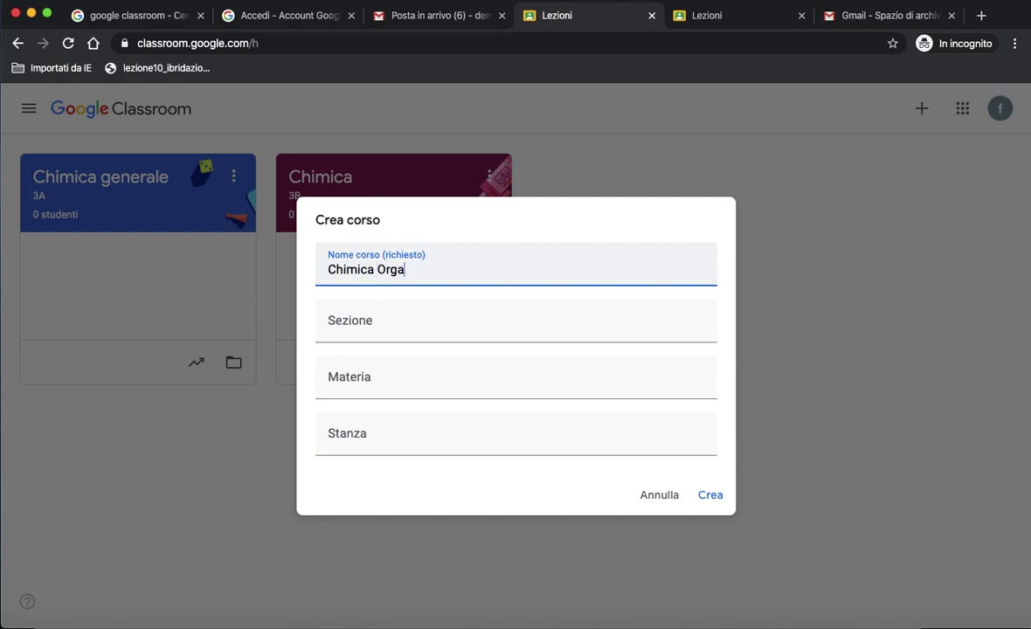
text(nica)
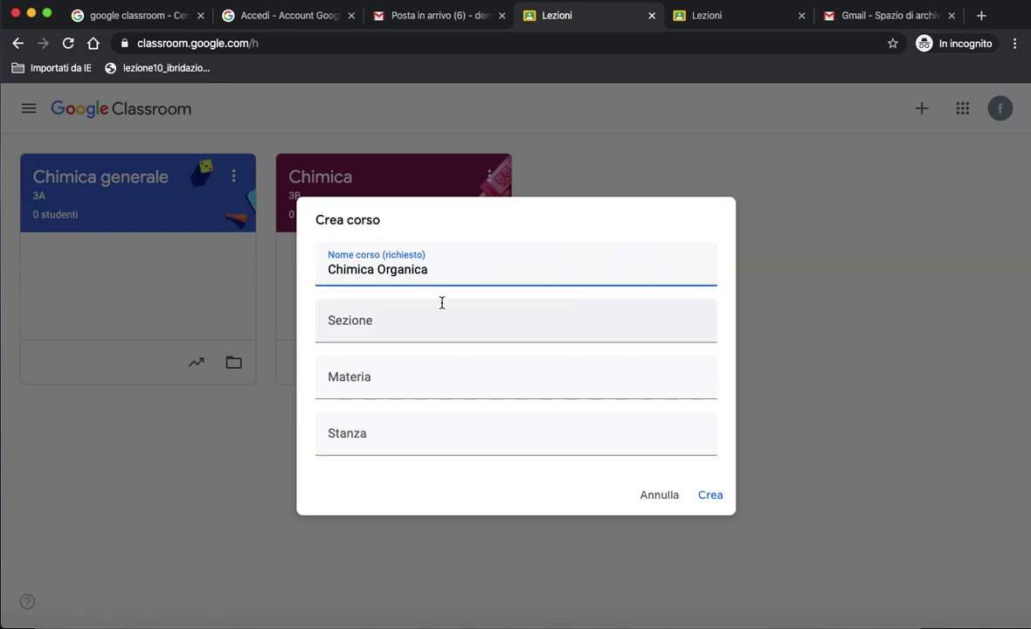
click(432, 314)
text(5a)
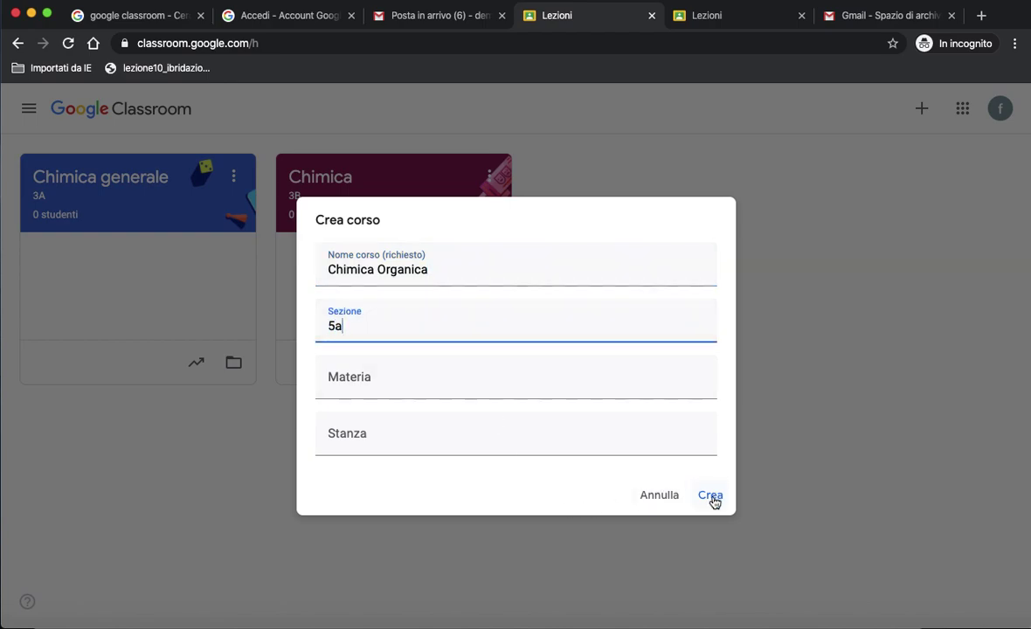
click(713, 498)
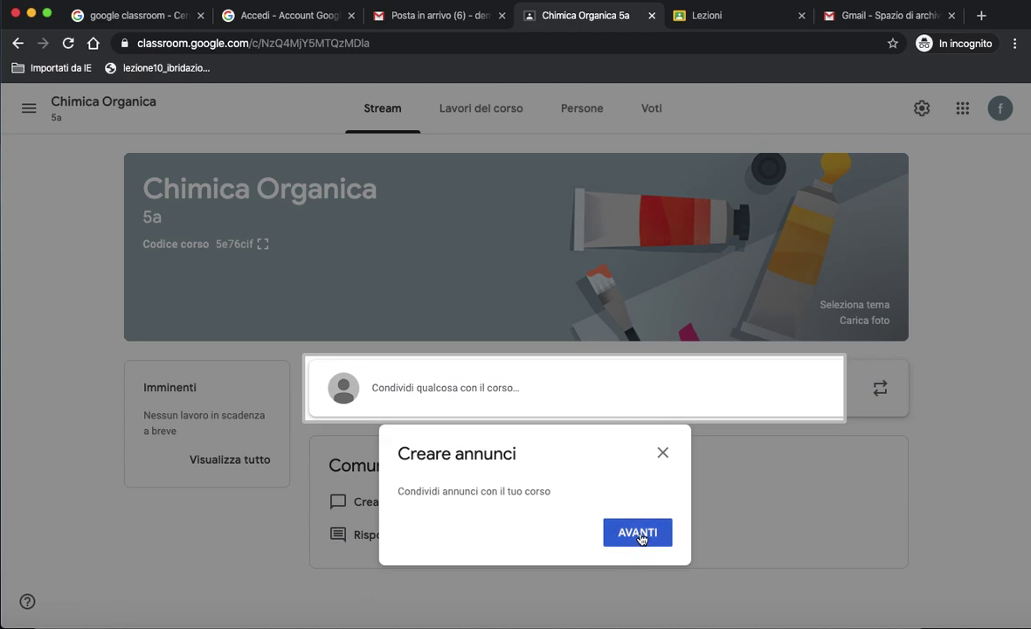
Dismiss the two announcement tips and select the course code.
click(641, 535)
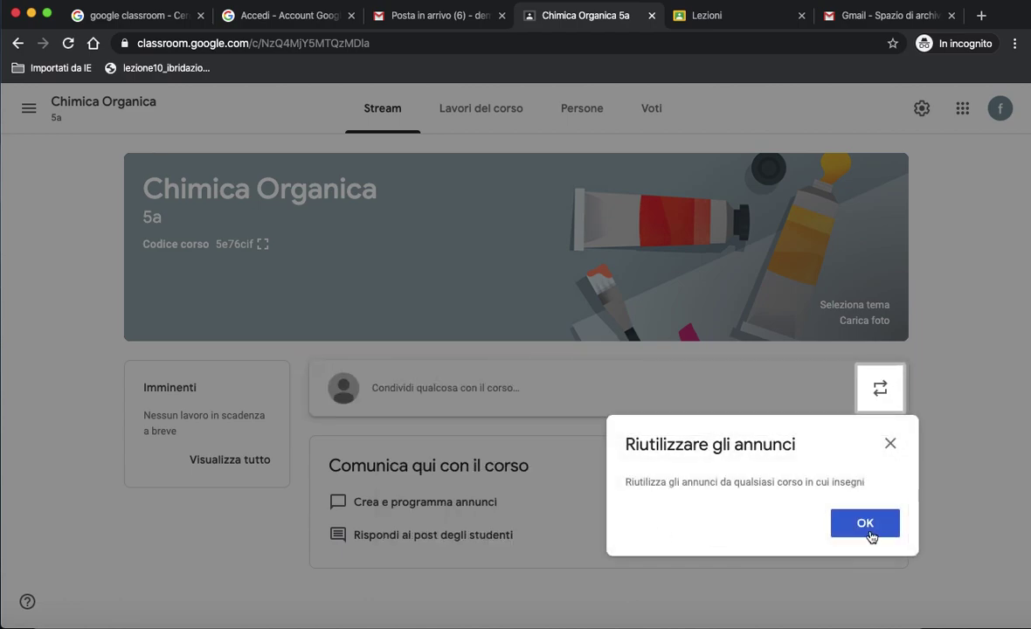
click(858, 528)
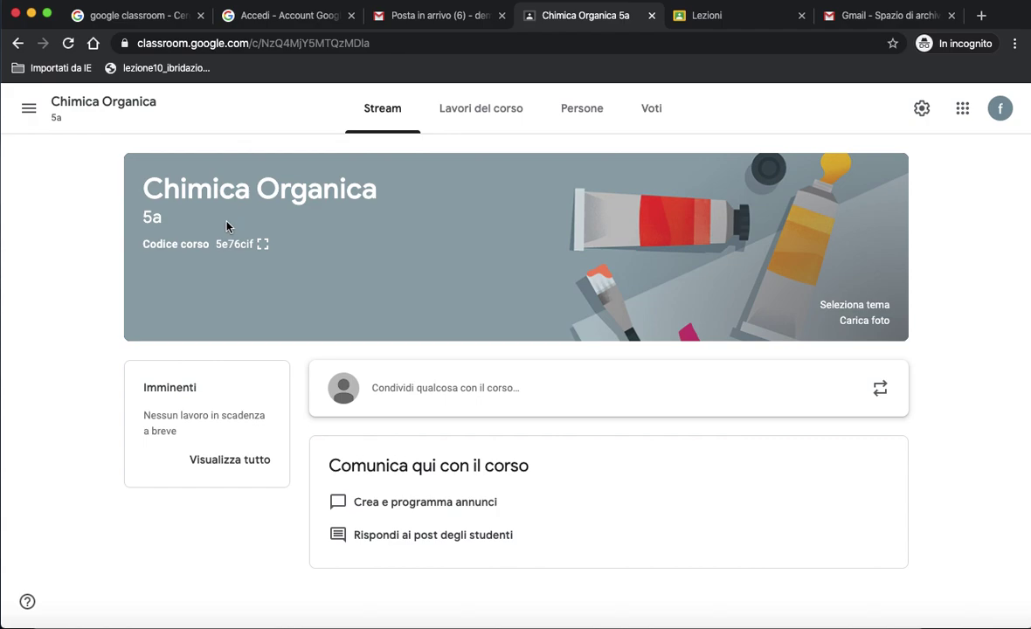
drag(216, 243, 258, 240)
On the Persone page, begin a co-teacher invite, then clear the typed name and cancel it.
click(582, 116)
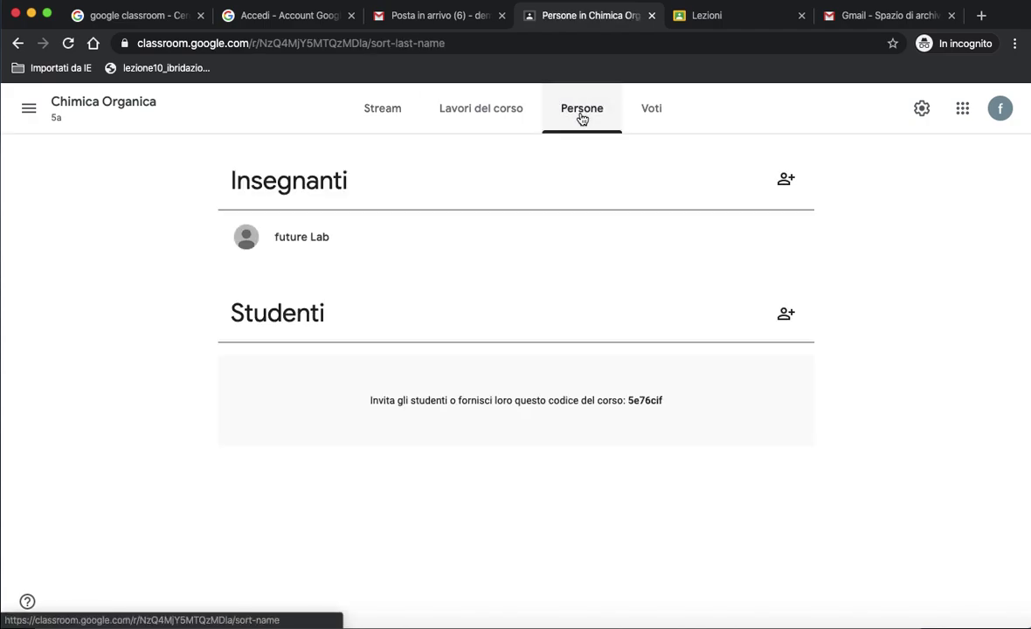
click(787, 182)
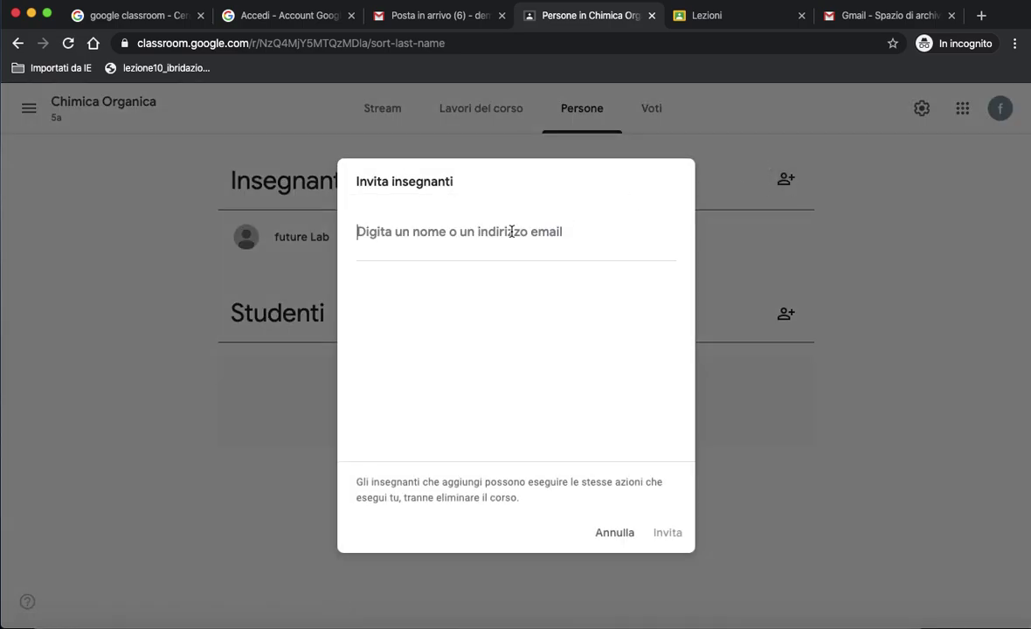
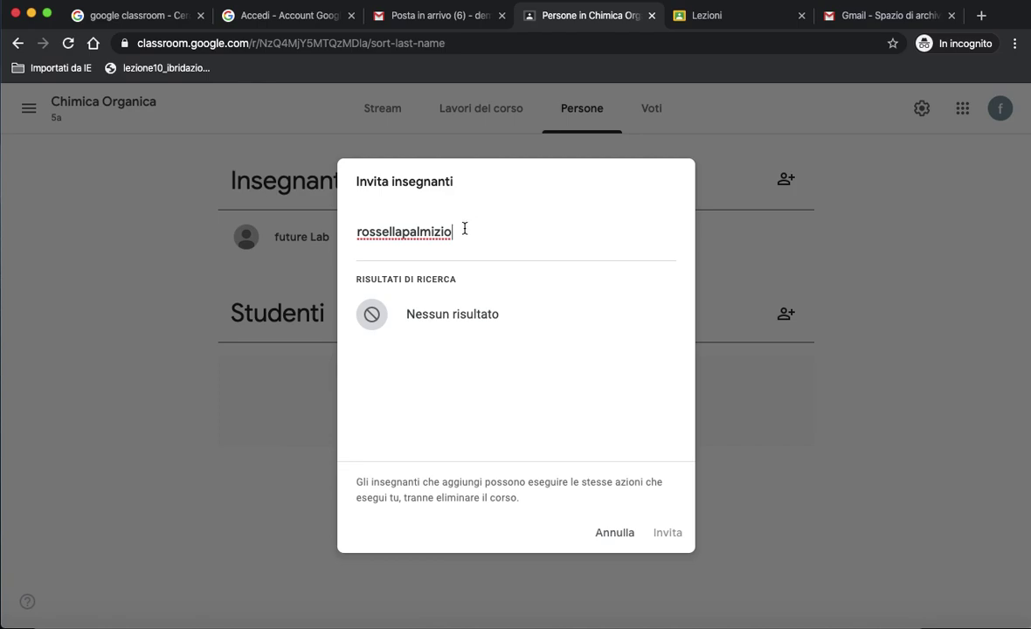
drag(464, 228, 351, 232)
key(BackSpace)
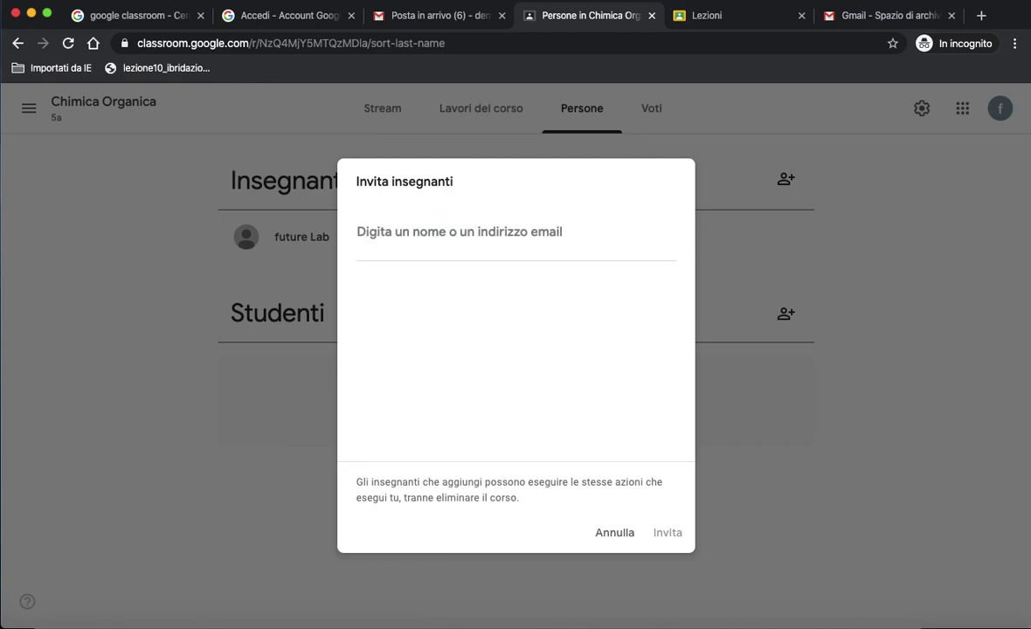
click(622, 539)
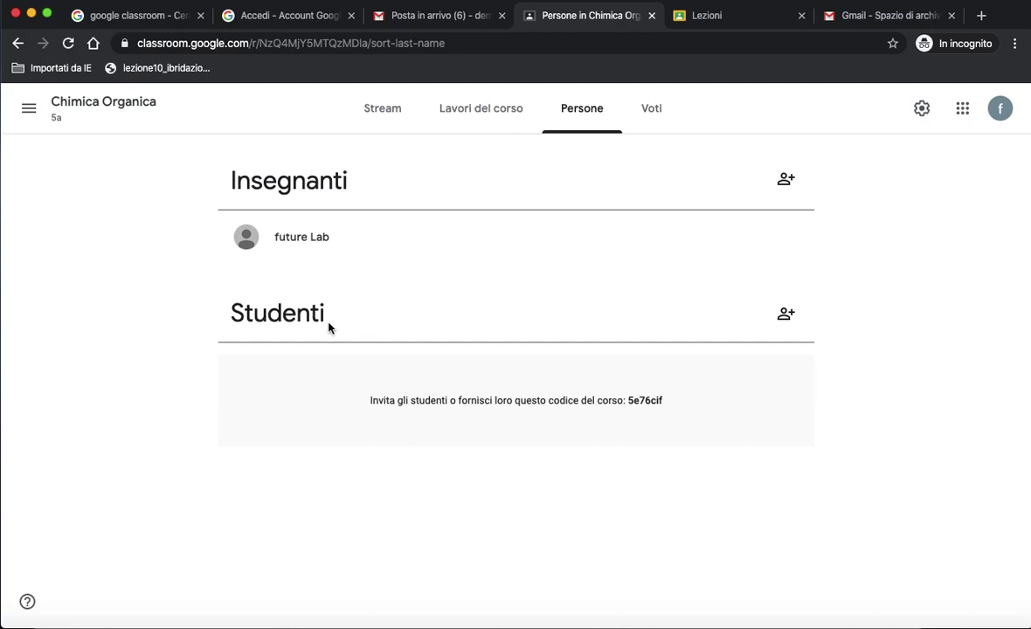
Invite one student to the course using their Gmail address.
click(786, 314)
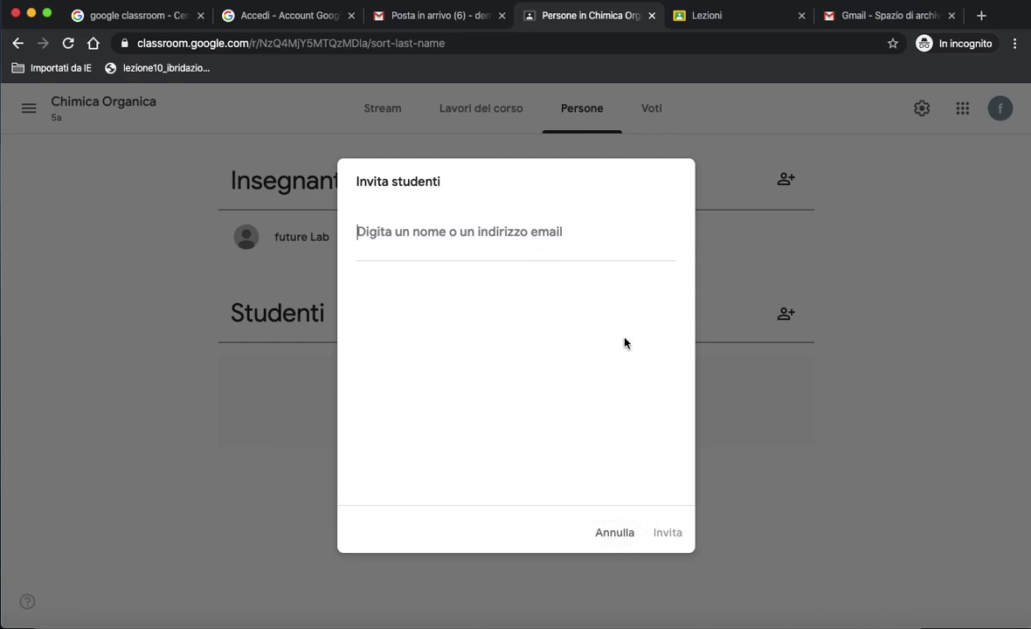
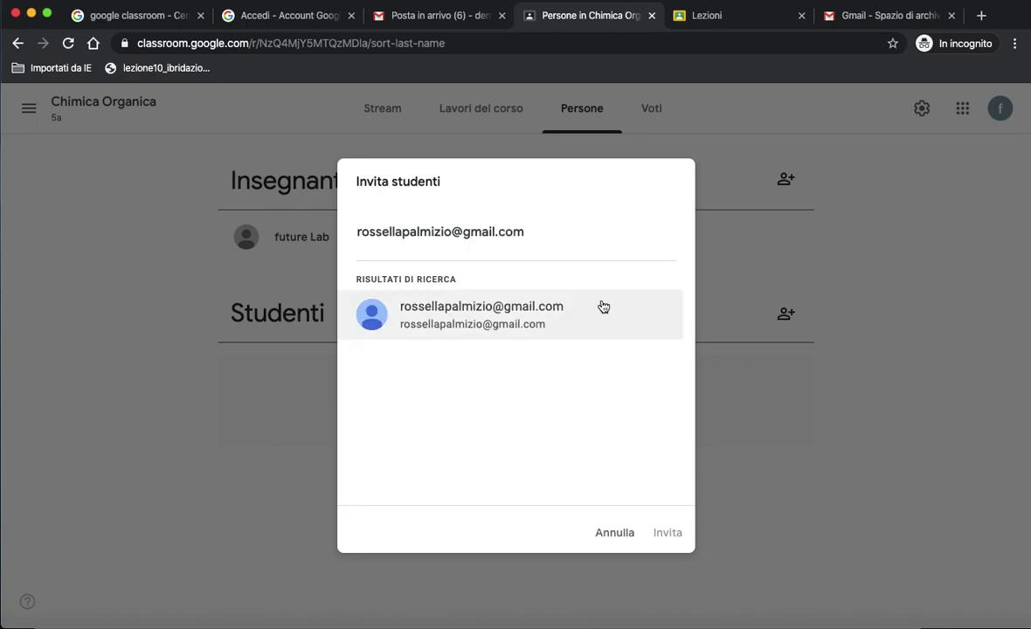
click(555, 328)
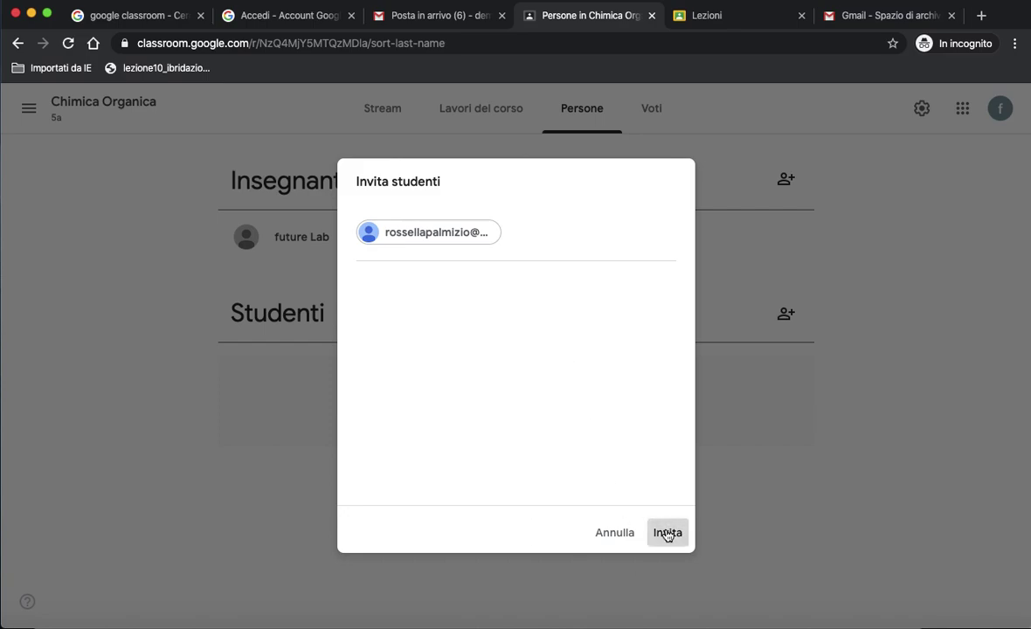
click(666, 533)
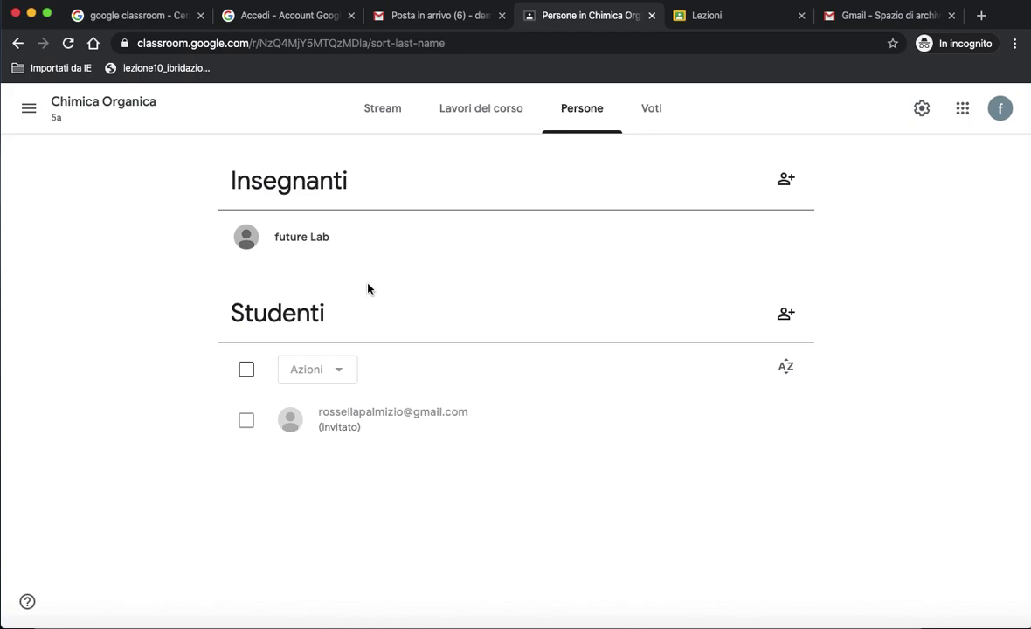
Move from the Stream to the Lavori del corso page and show the Crea menu.
click(384, 108)
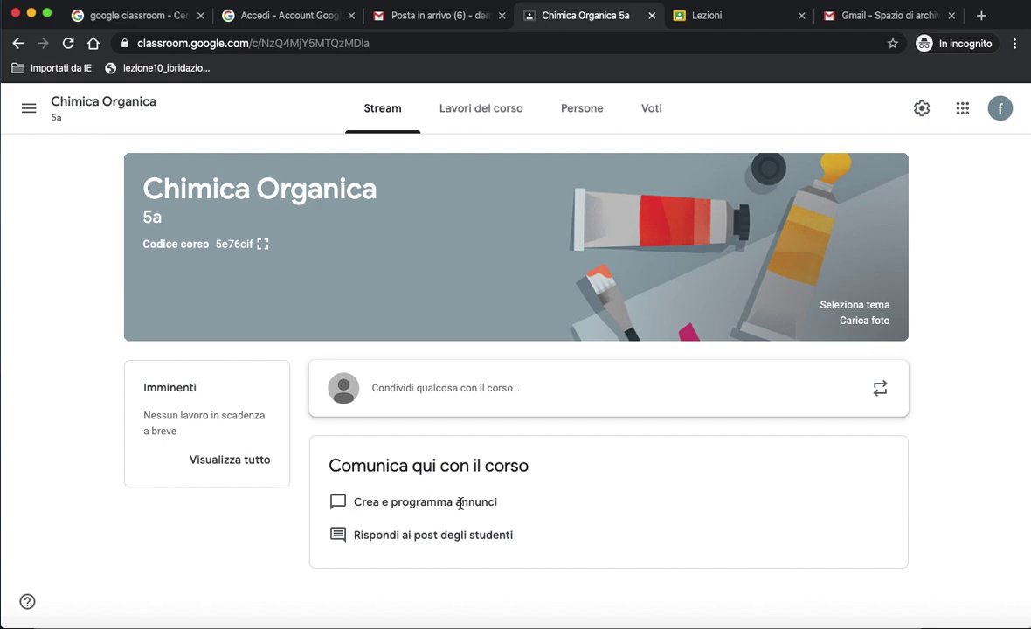
click(490, 120)
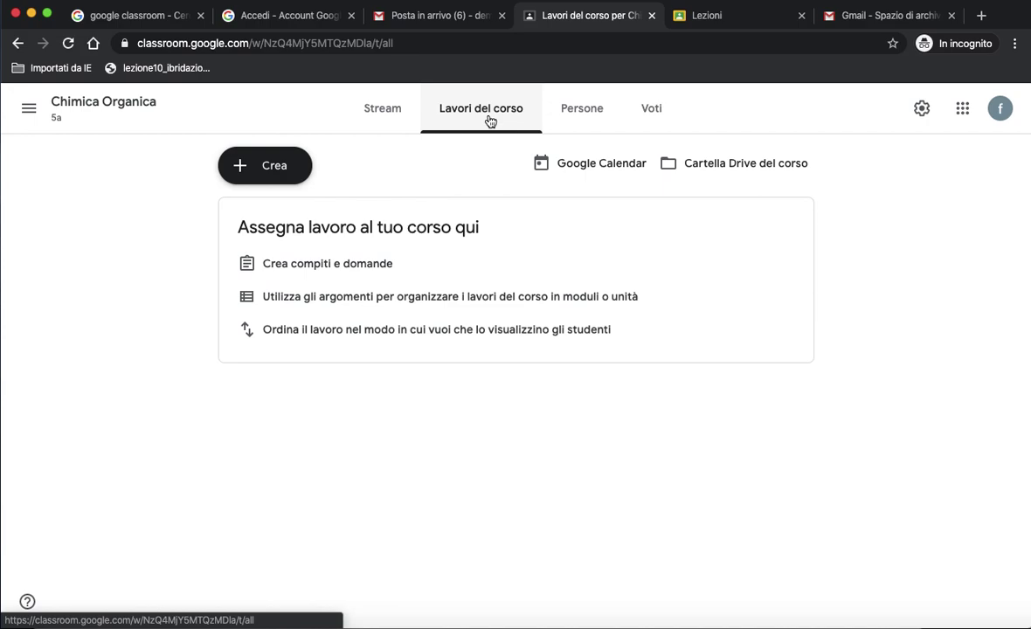
click(265, 172)
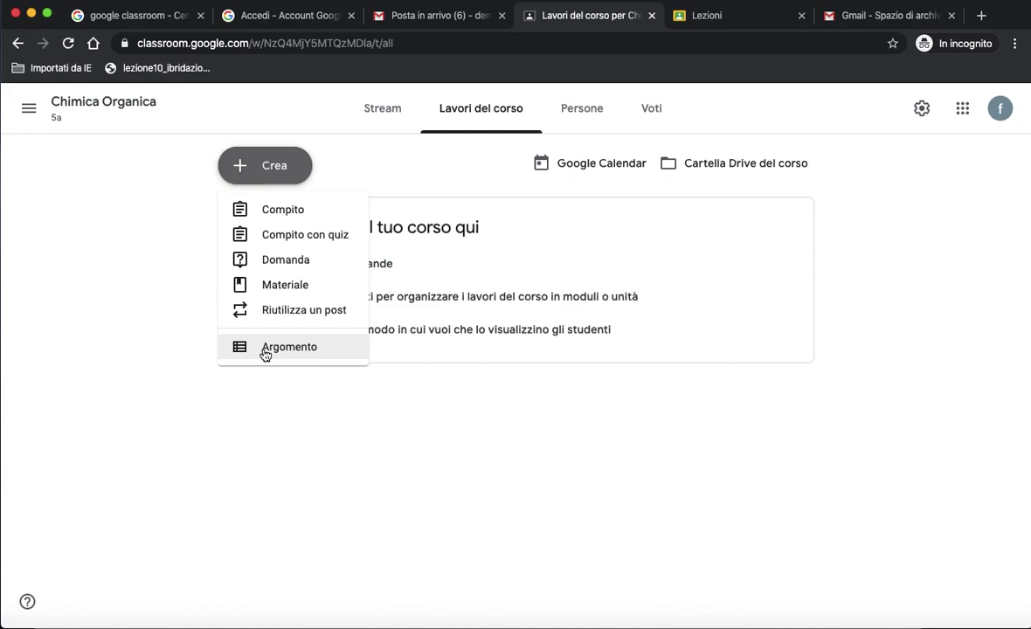
Add the course topic 'Tavola periodica'.
click(266, 349)
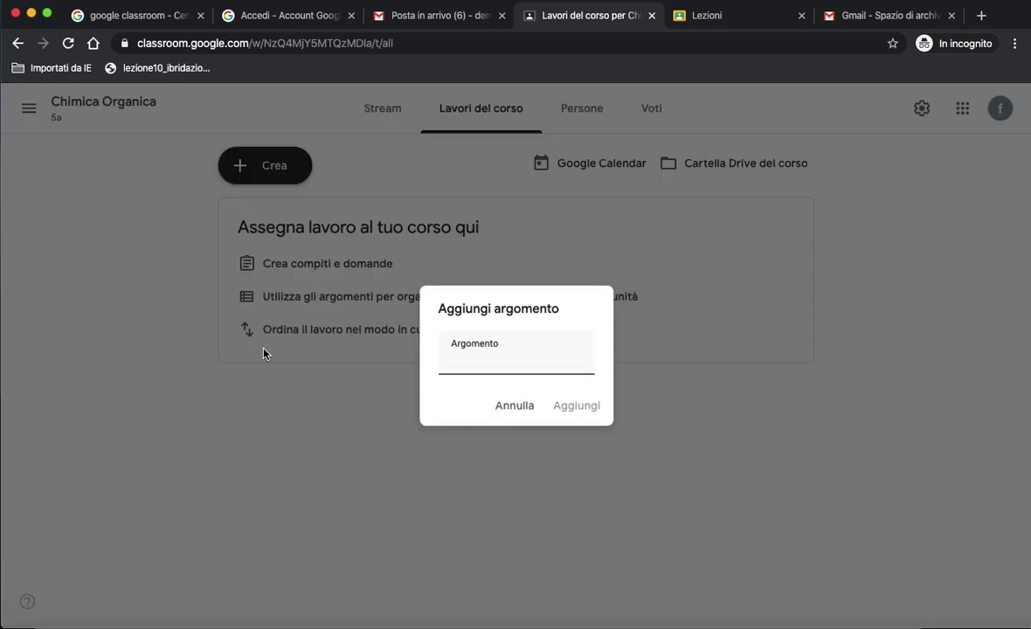
text(Tavola )
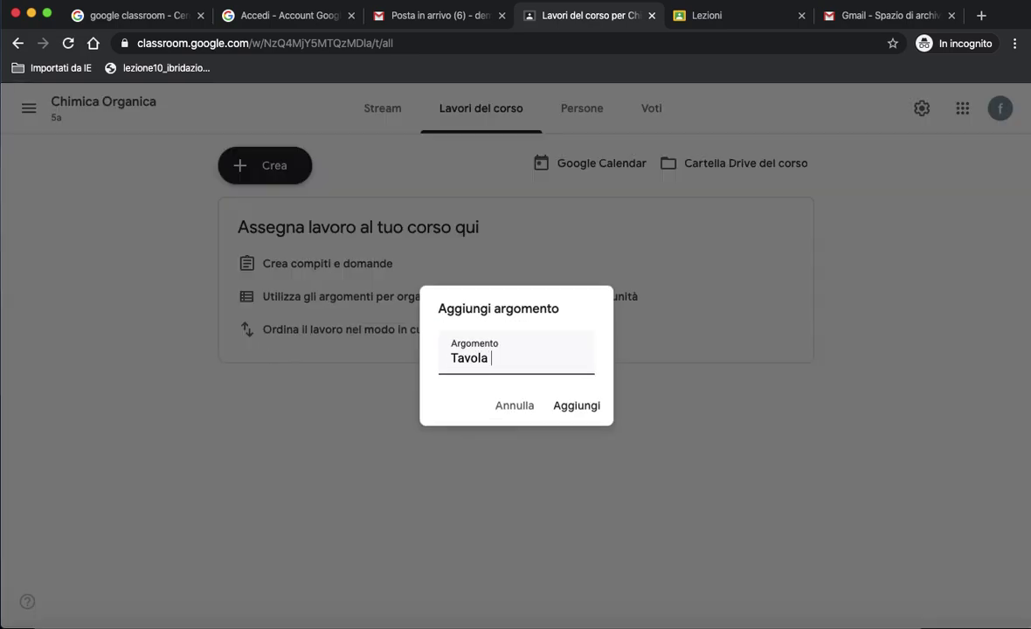
text(periodica)
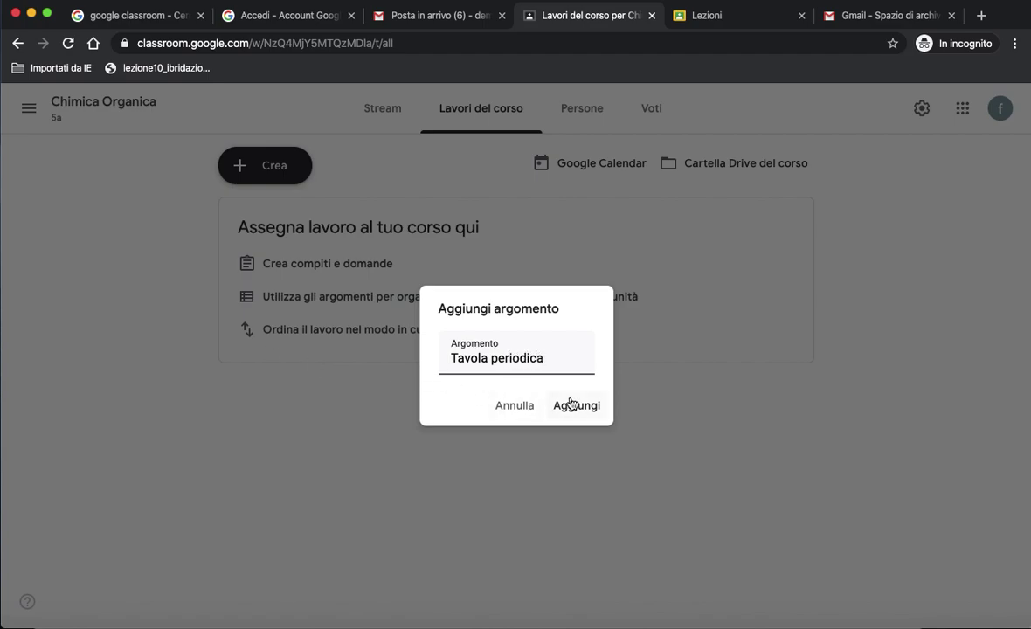
click(575, 405)
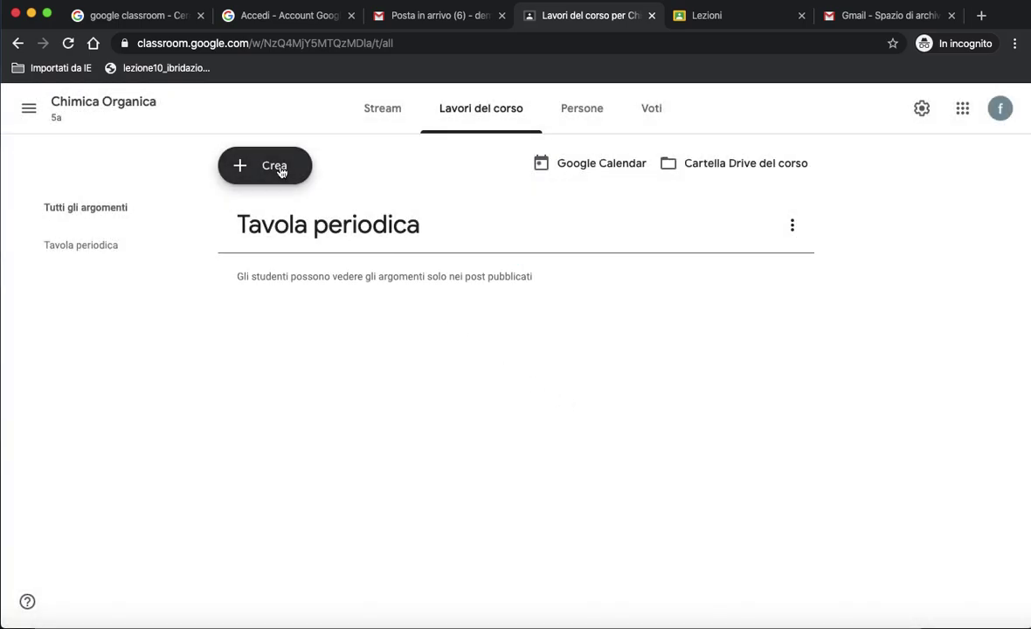
Add two more topics, 'Alcani' and 'Alcheni'.
click(282, 169)
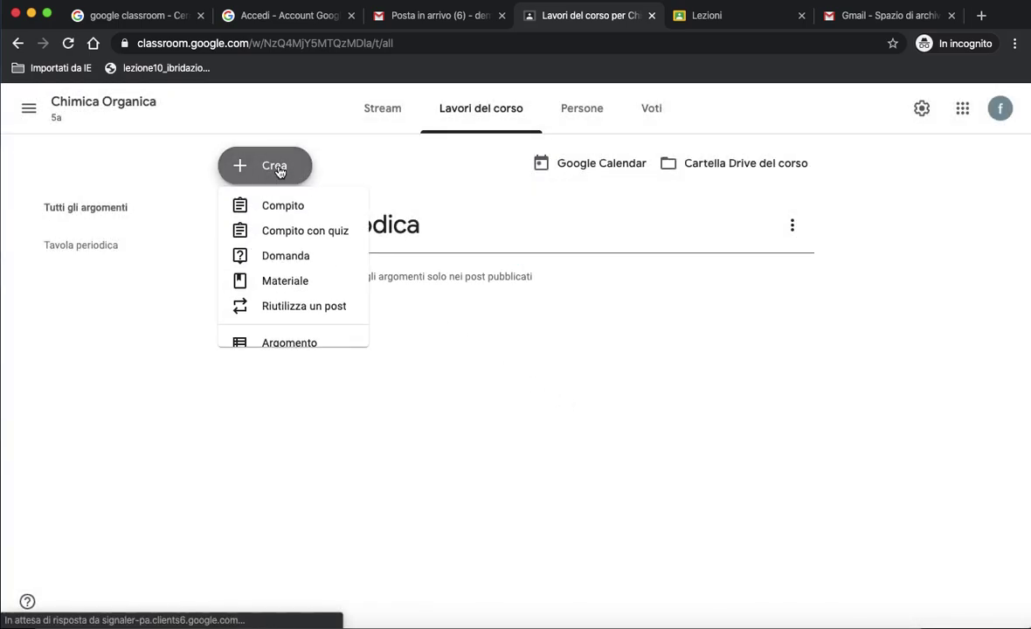
click(287, 348)
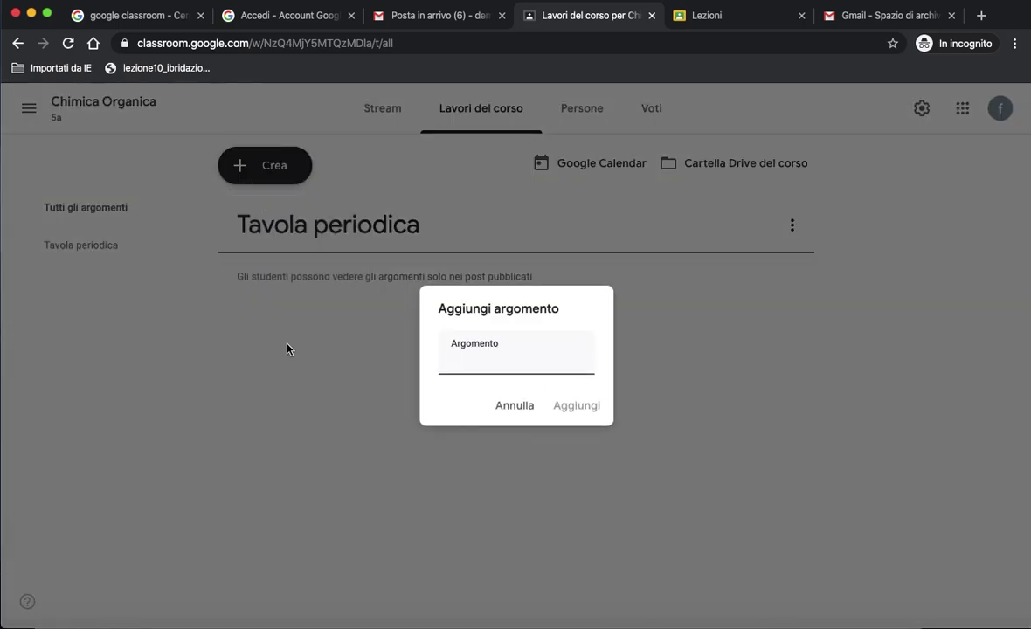
text(Alcani)
click(586, 414)
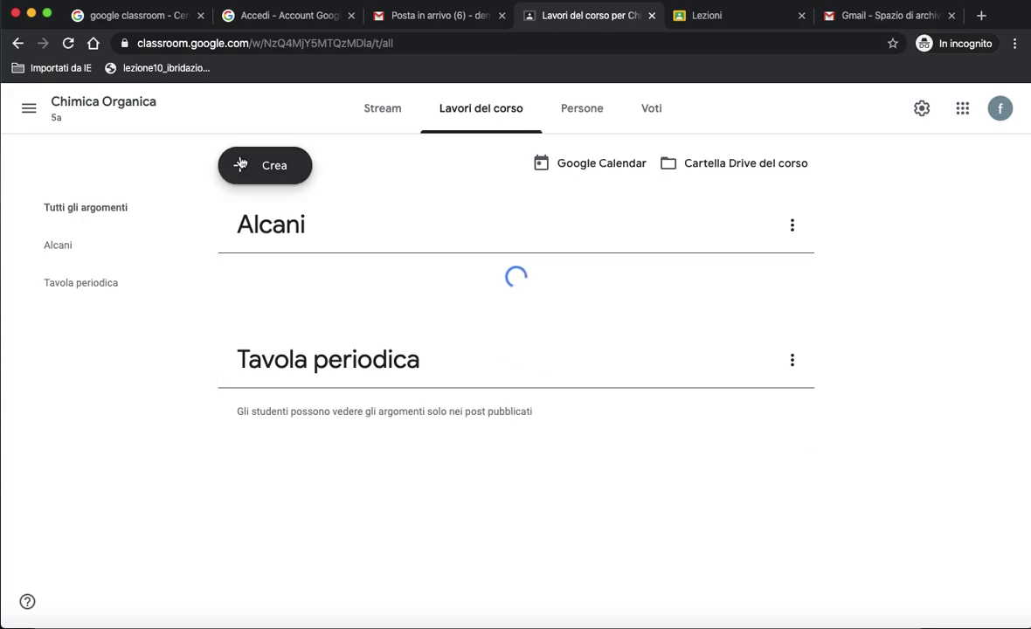
click(261, 168)
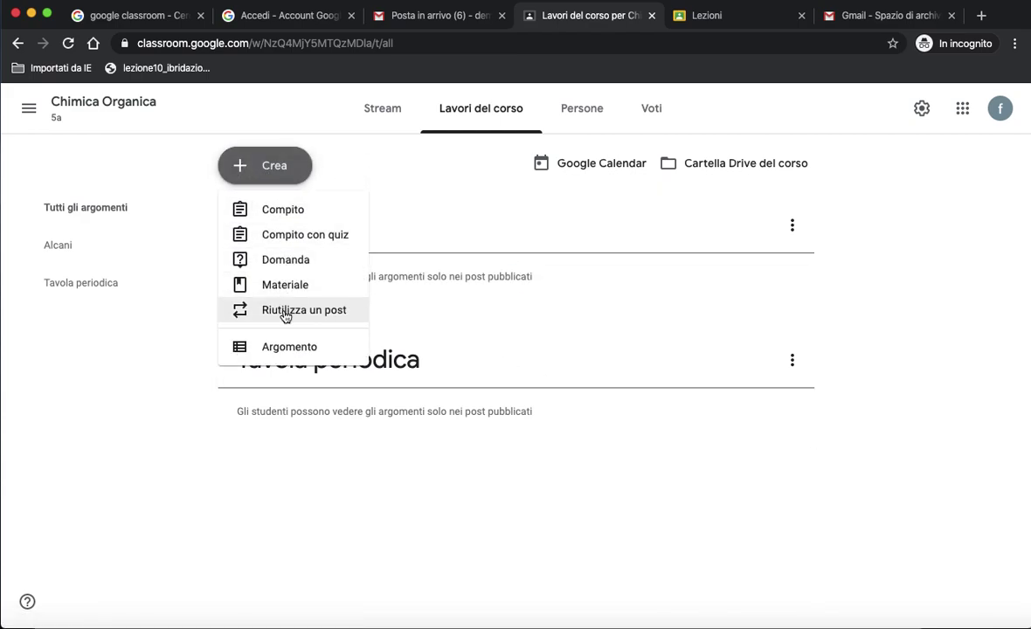
click(288, 348)
text(Alcheni)
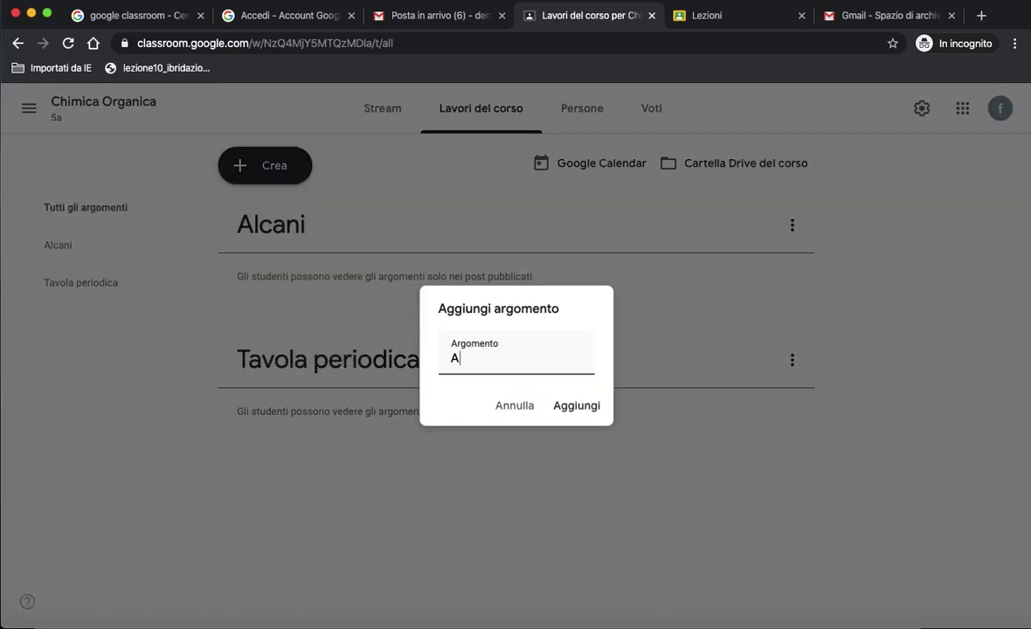
click(576, 405)
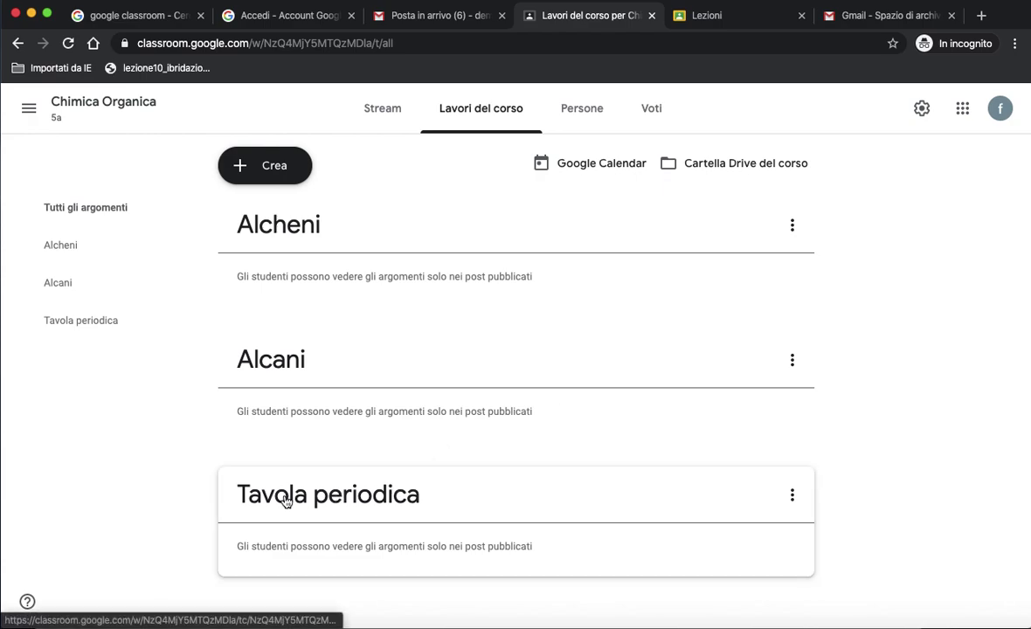
click(288, 173)
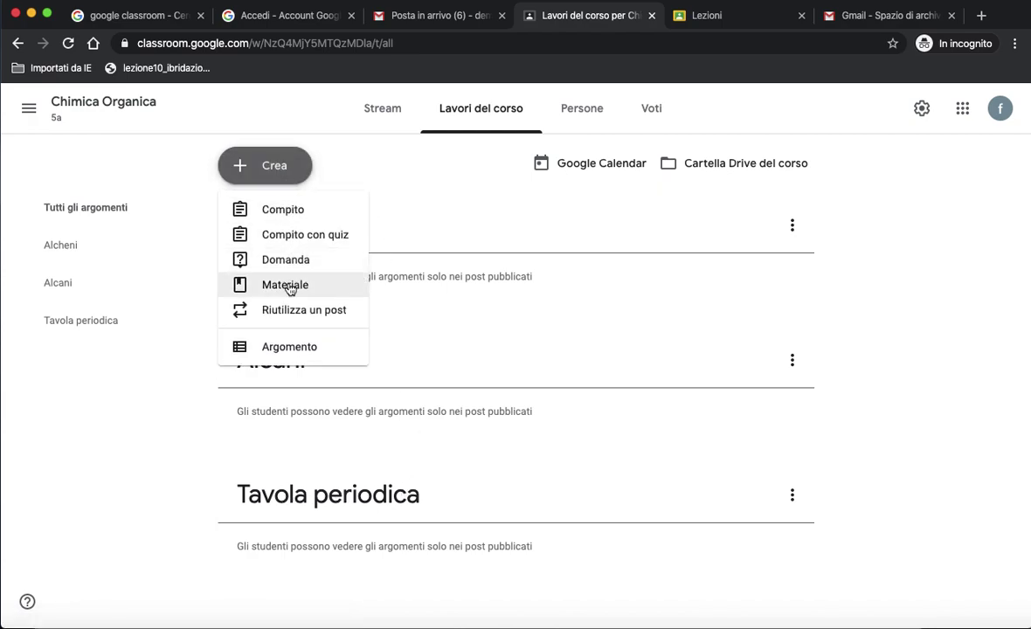
Start a new material titled 'Approfondimento tavola periodica' and let the draft save.
click(290, 289)
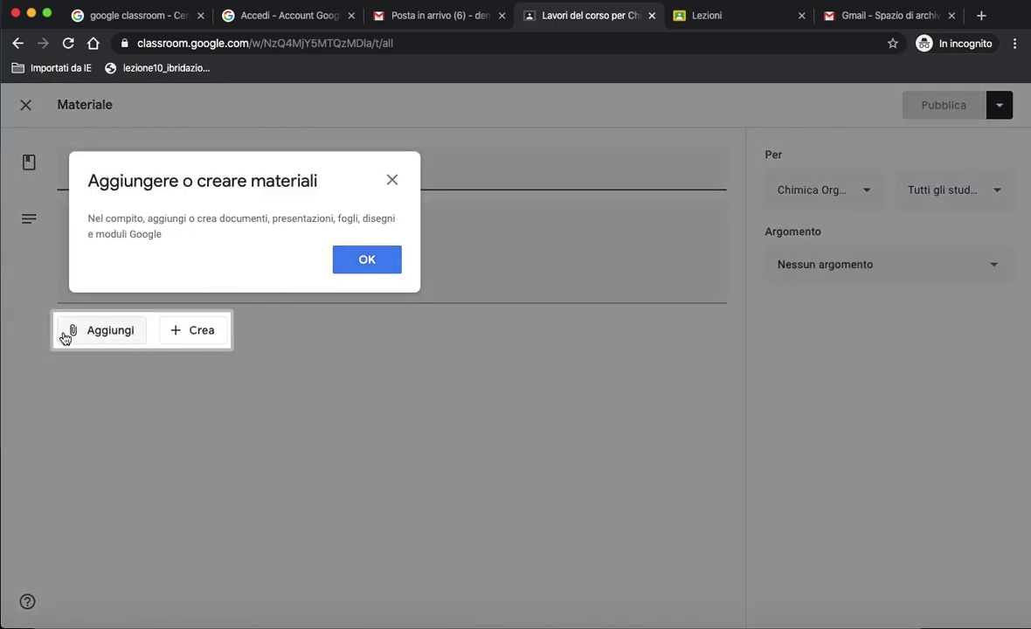
click(360, 265)
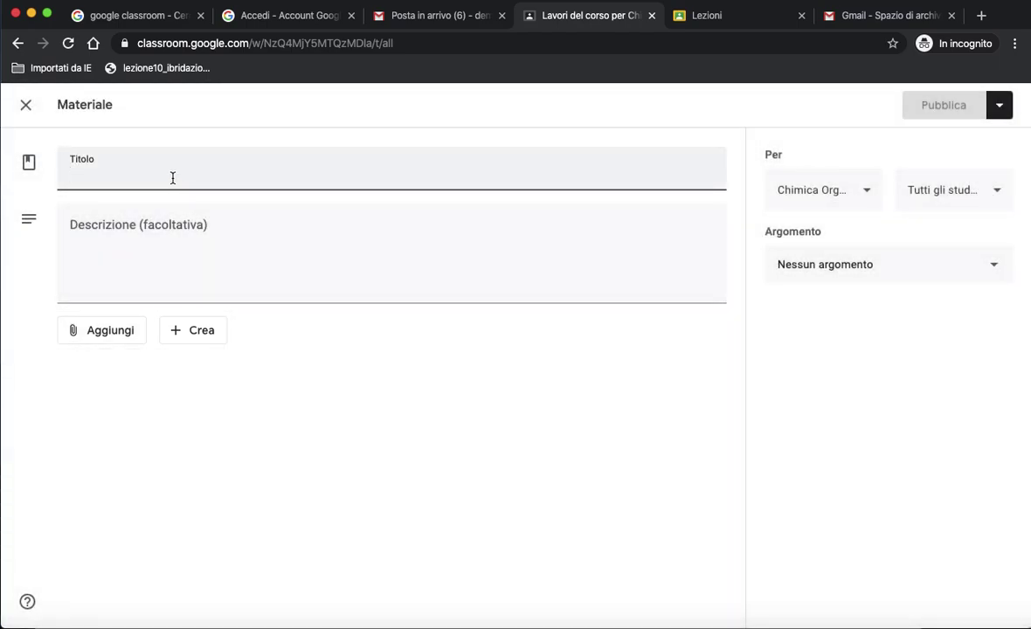
text(Approfo)
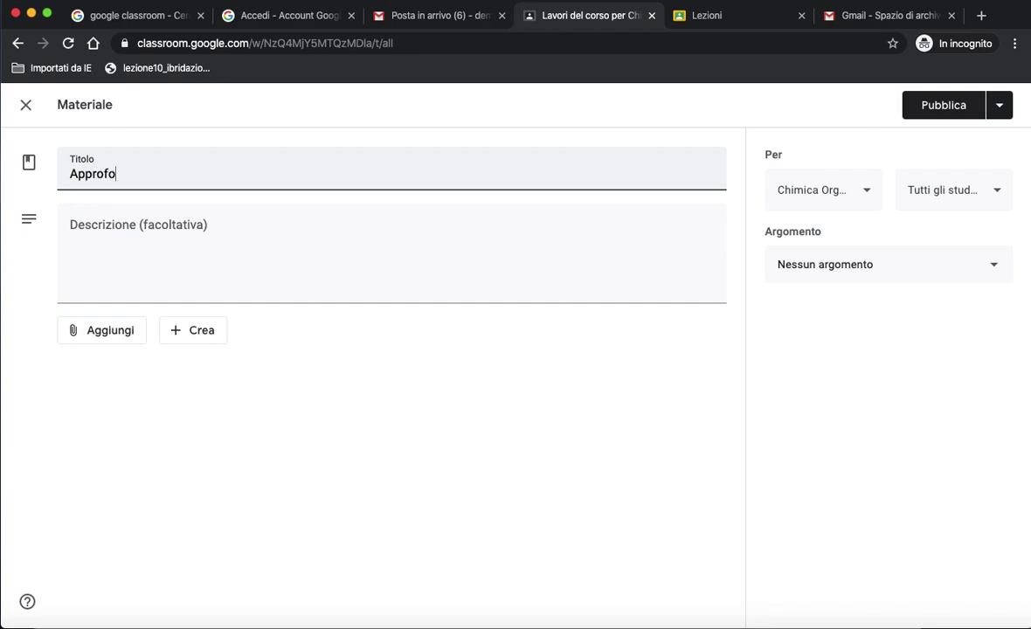
text(ndimento tavol)
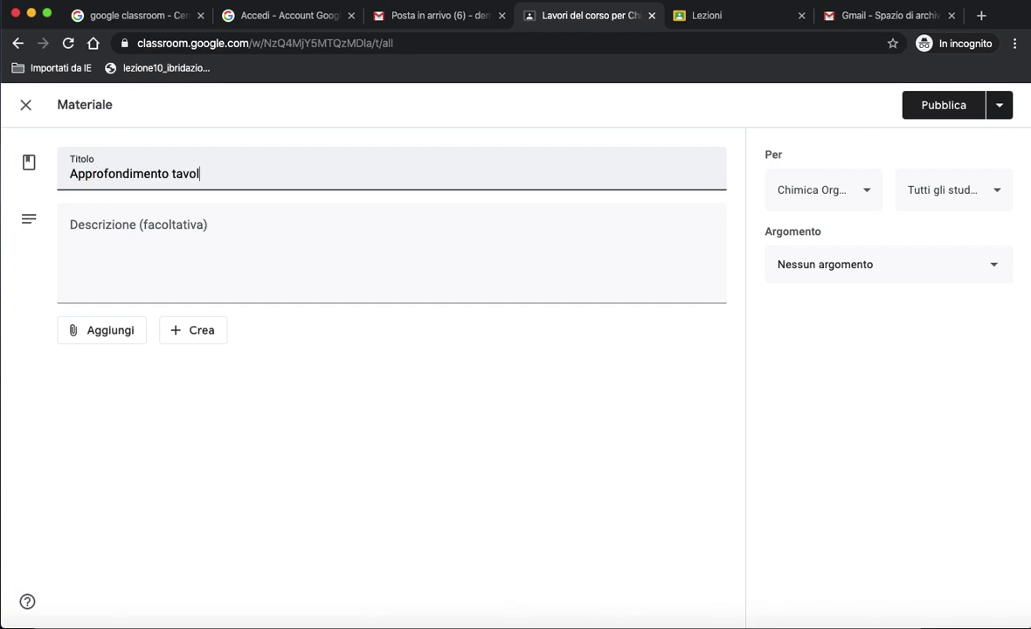
text(a periodica)
click(127, 225)
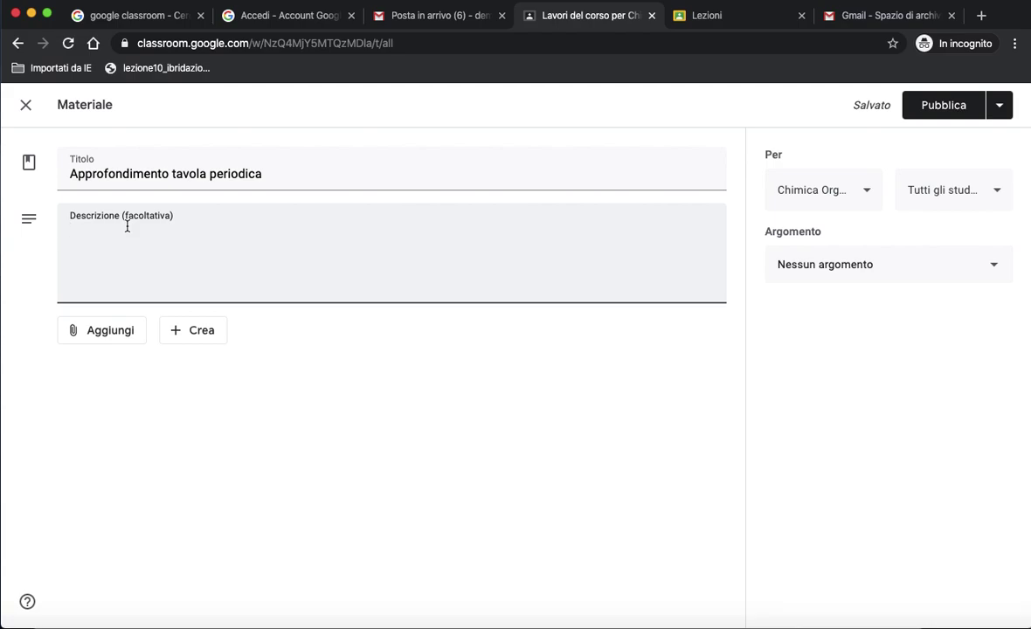
Attach '1_Tavola periodica_reattività_legami chimici.pdf' from the Chimica folder in Drive.
click(118, 330)
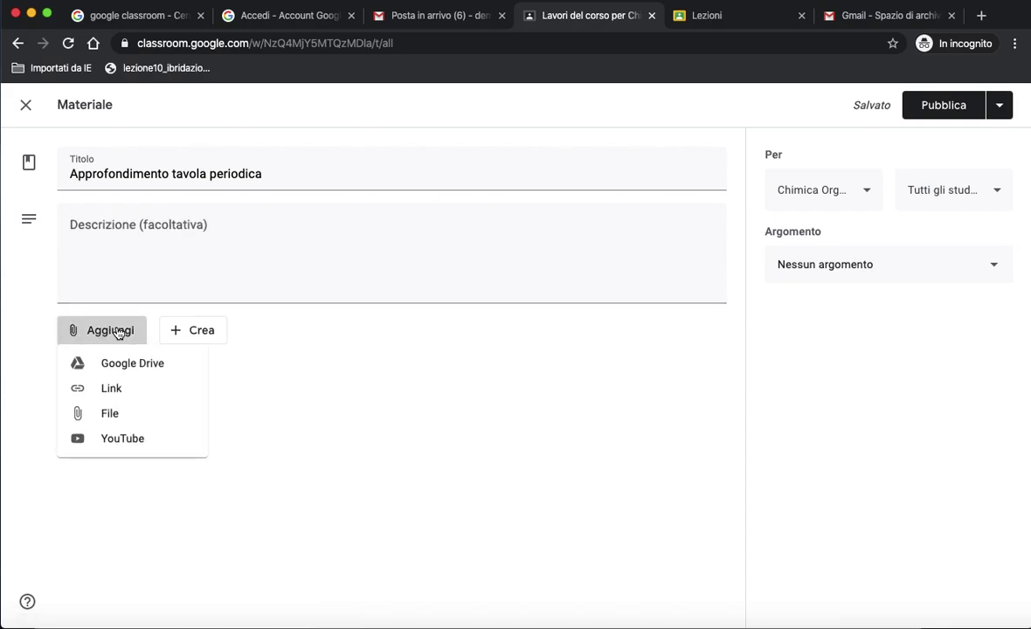
click(118, 364)
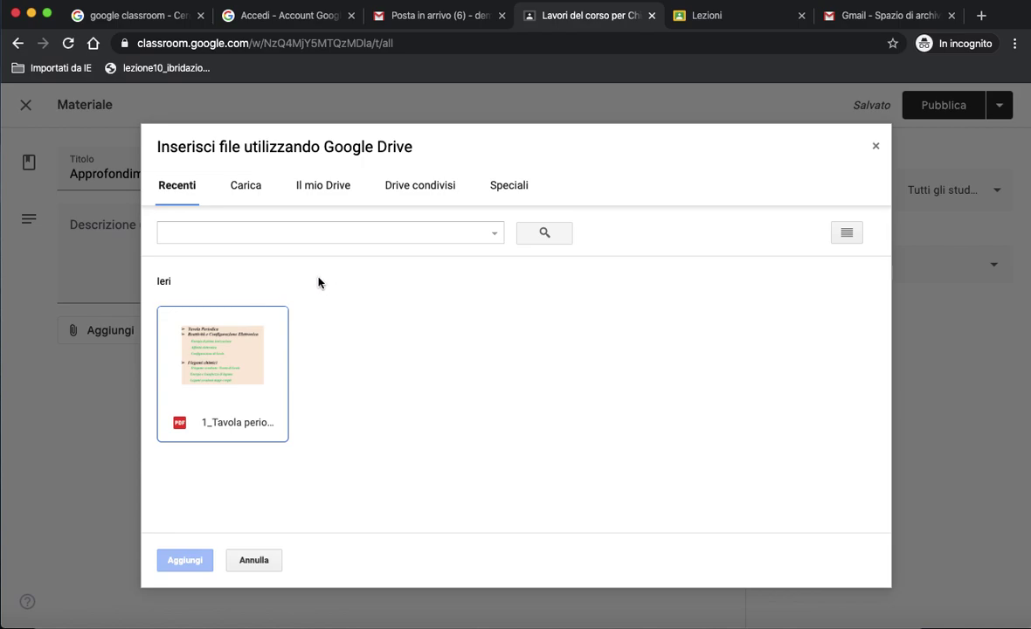
click(337, 189)
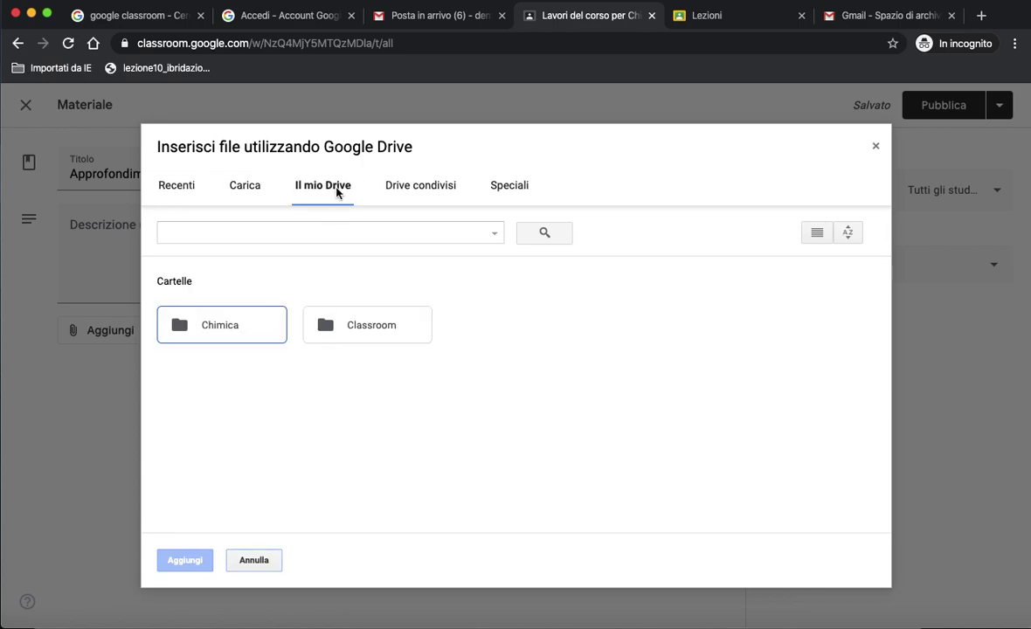
double_click(238, 327)
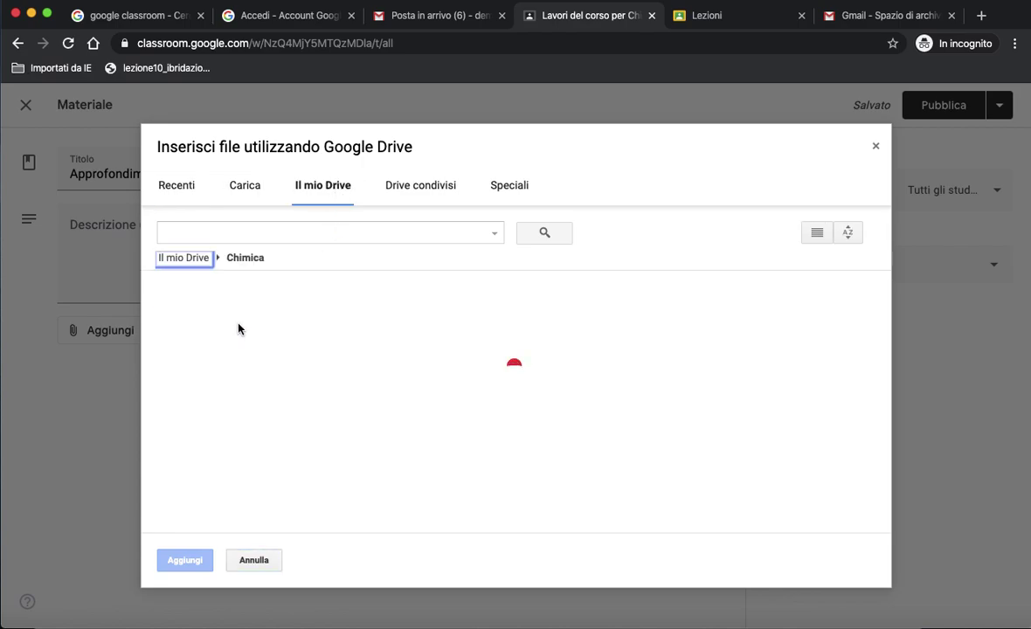
click(233, 390)
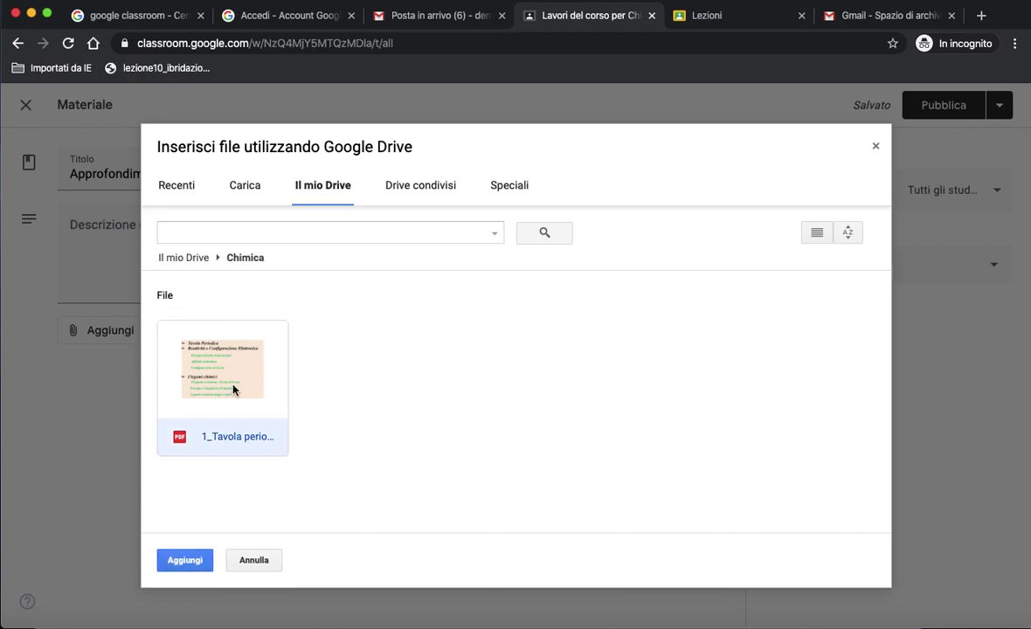
click(185, 561)
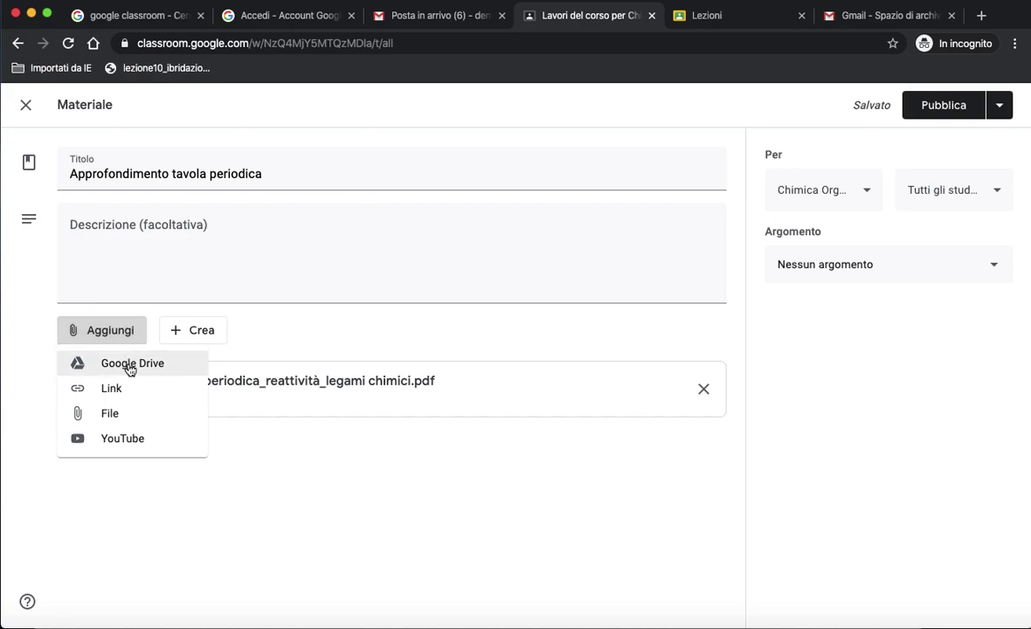
Search YouTube for 'tavola periodica' and attach the video 'La tavola periodica degli elementi'.
click(125, 446)
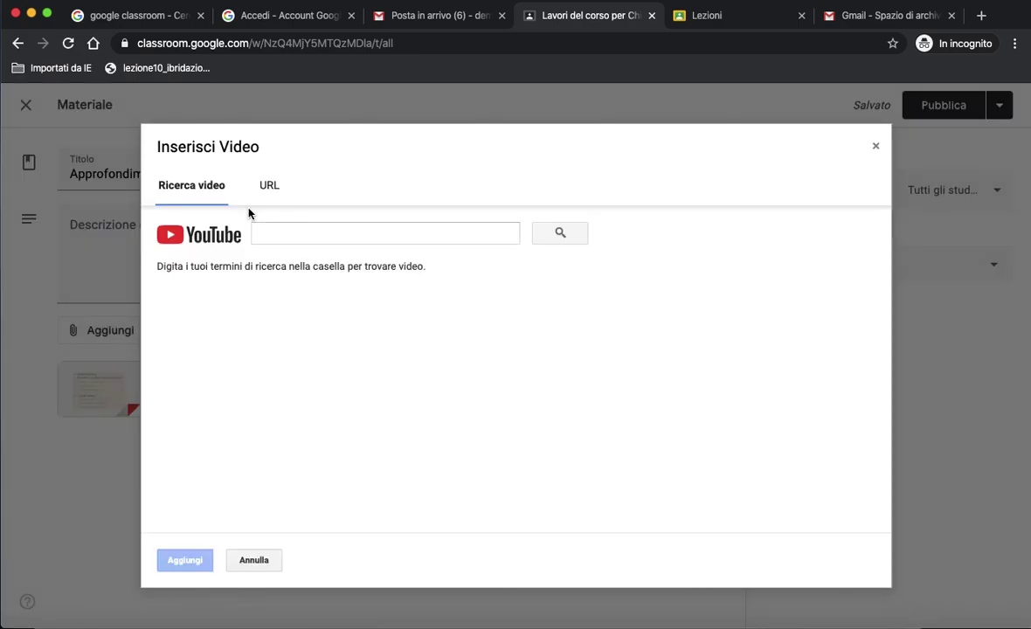
click(258, 231)
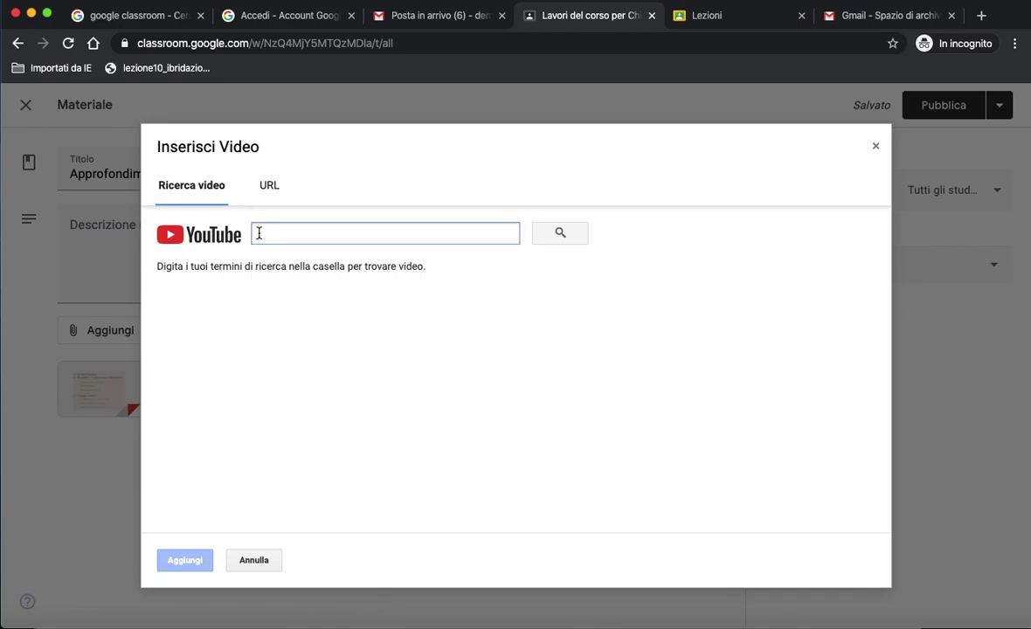
text(tavola p)
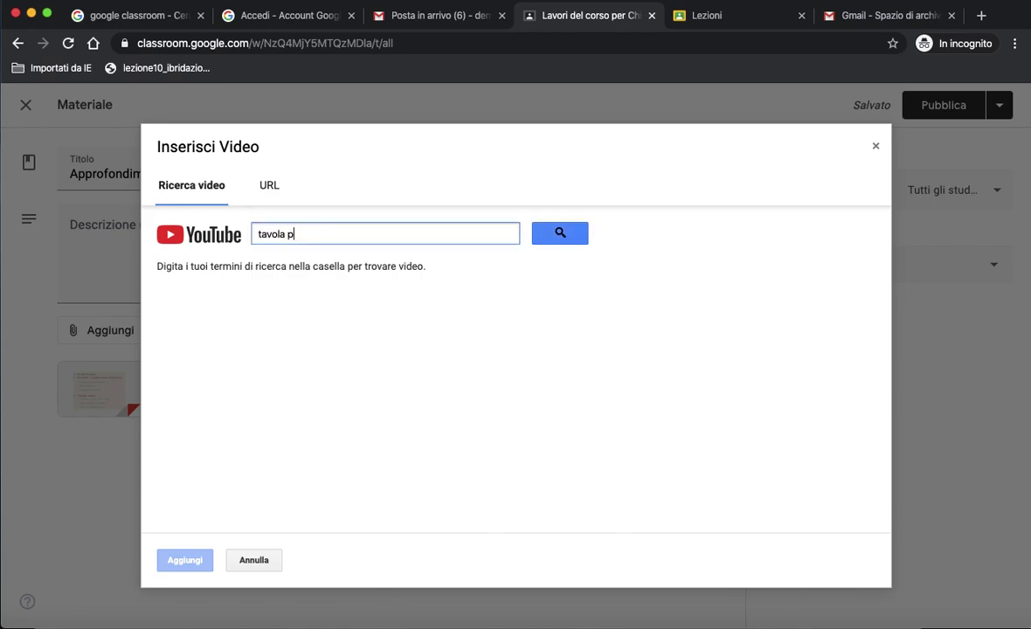
text(eriodica)
click(548, 234)
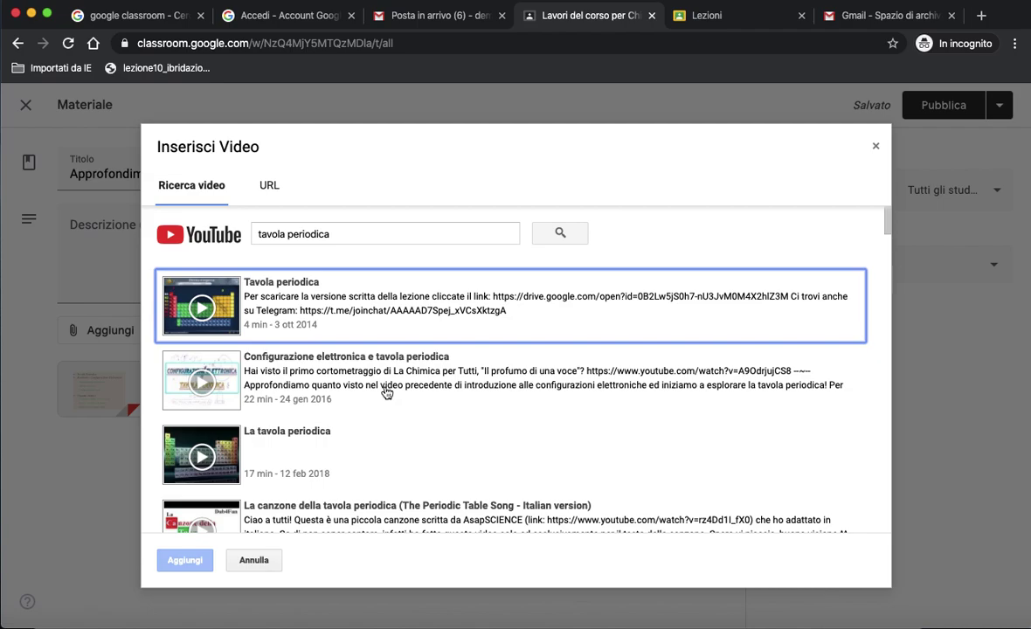
scroll(423, 439, down, 3)
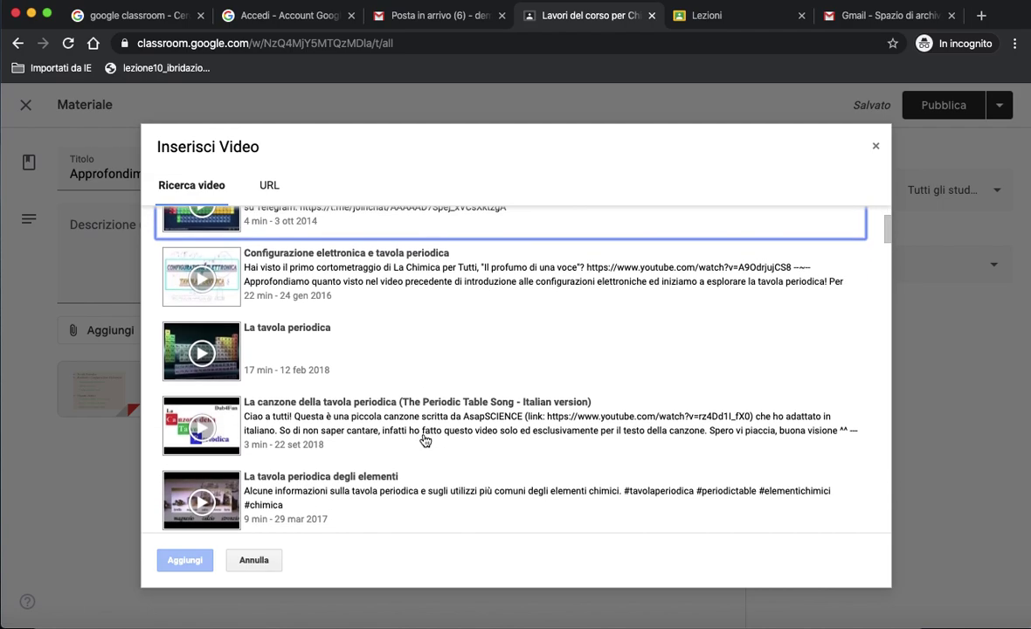
scroll(424, 440, down, 1)
scroll(425, 439, down, 2)
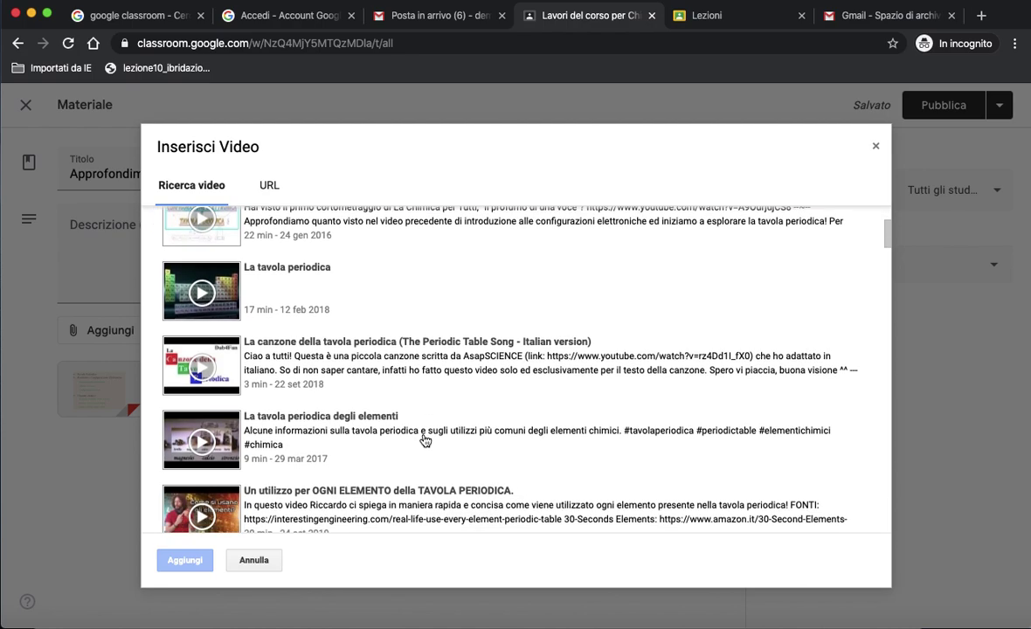
click(323, 426)
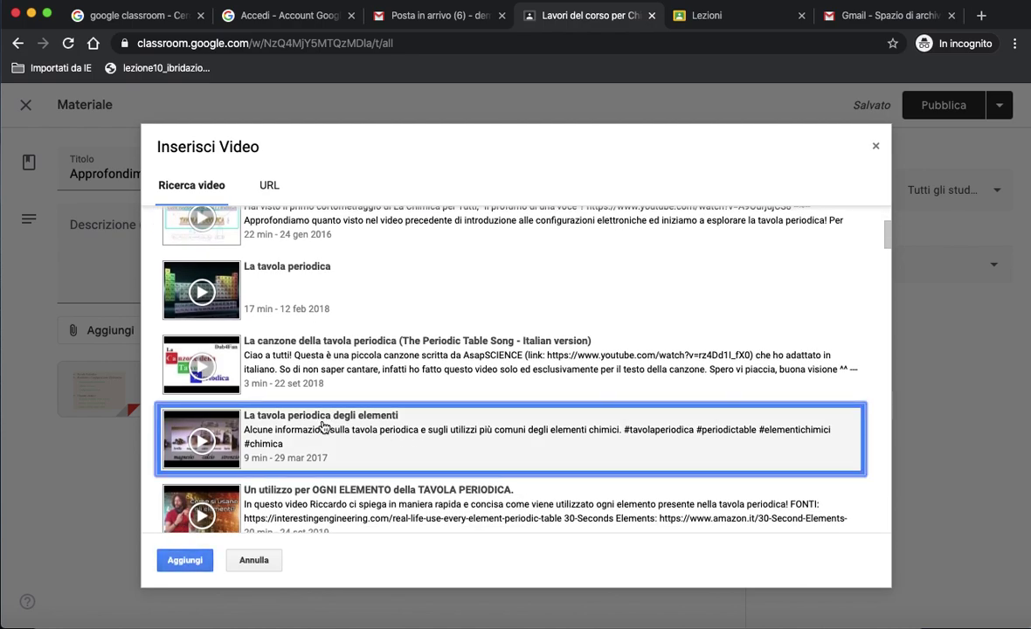
click(188, 562)
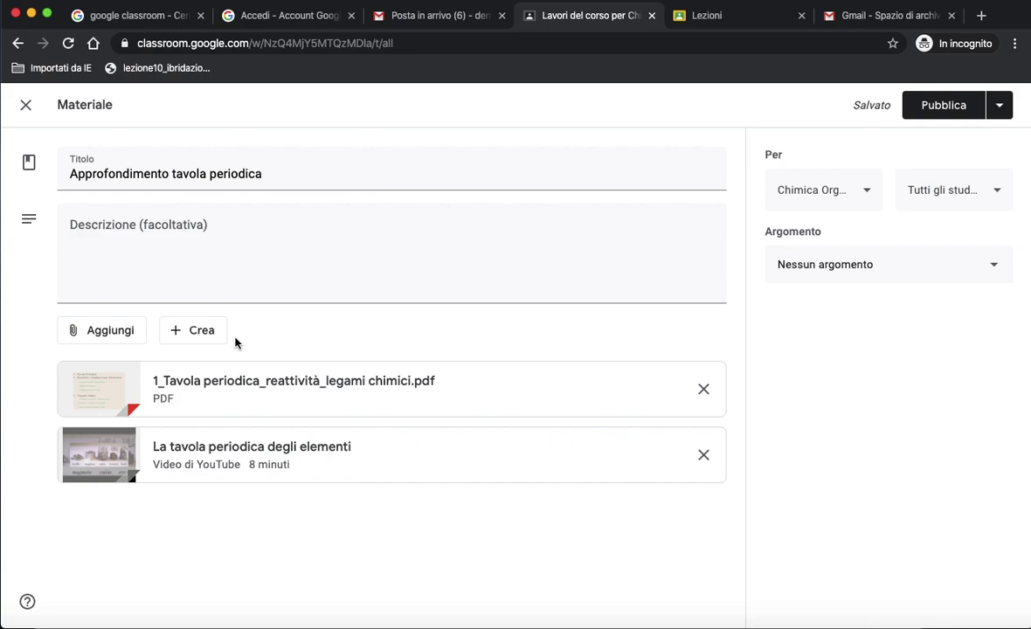
Start adding a web link attachment, then cancel it.
click(125, 333)
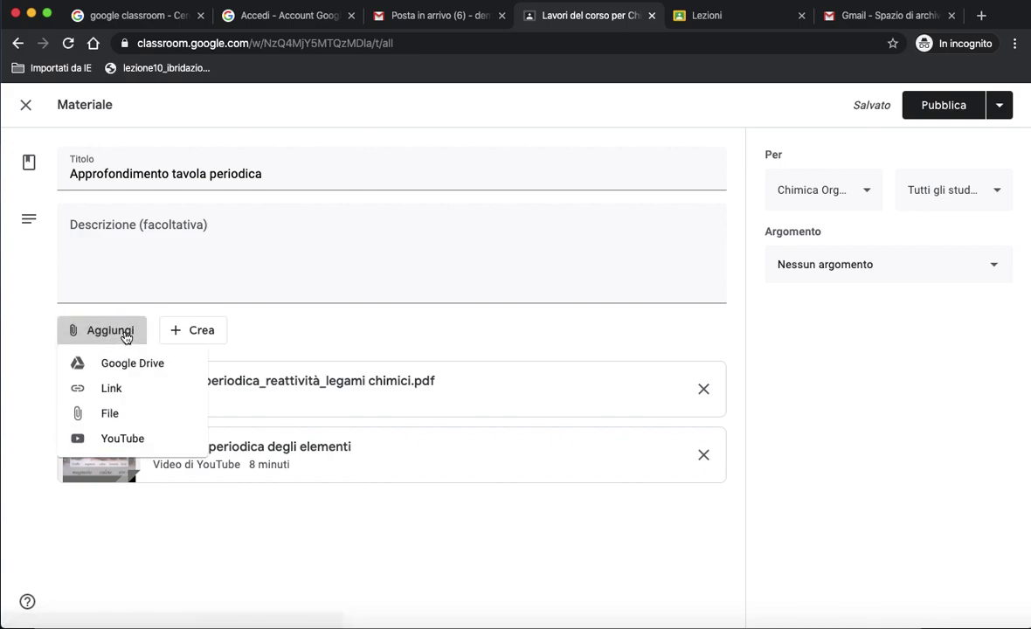
click(122, 392)
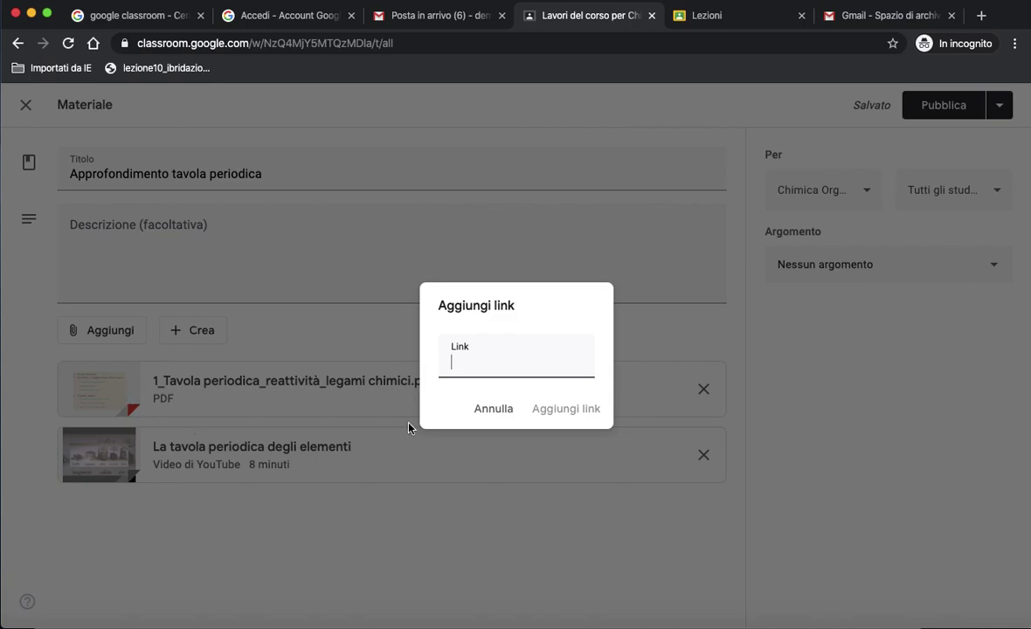
click(490, 416)
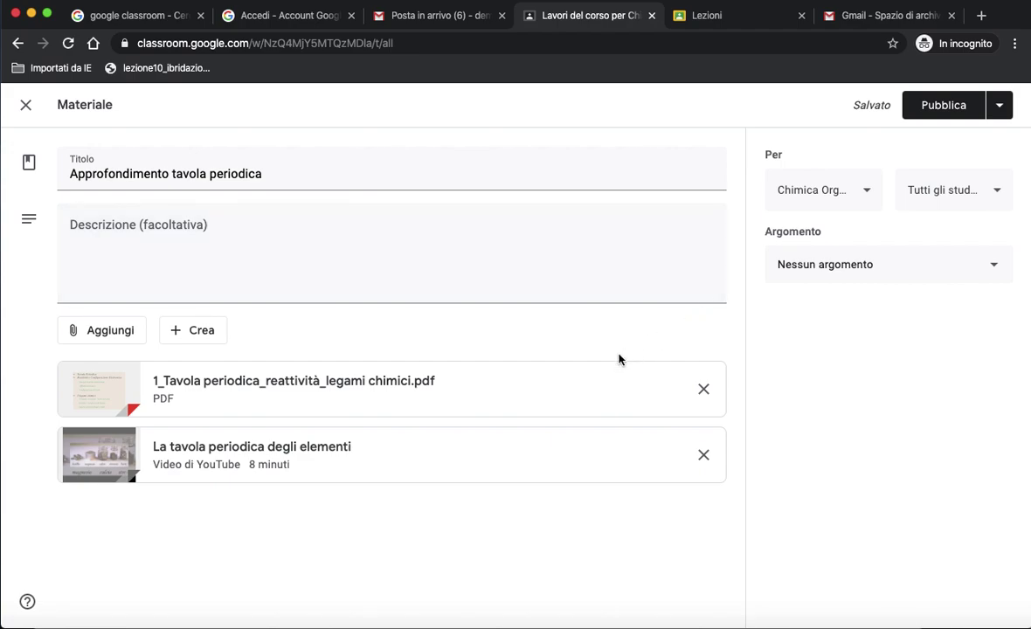
Assign the material to the Tavola periodica topic and publish it.
click(804, 272)
click(838, 430)
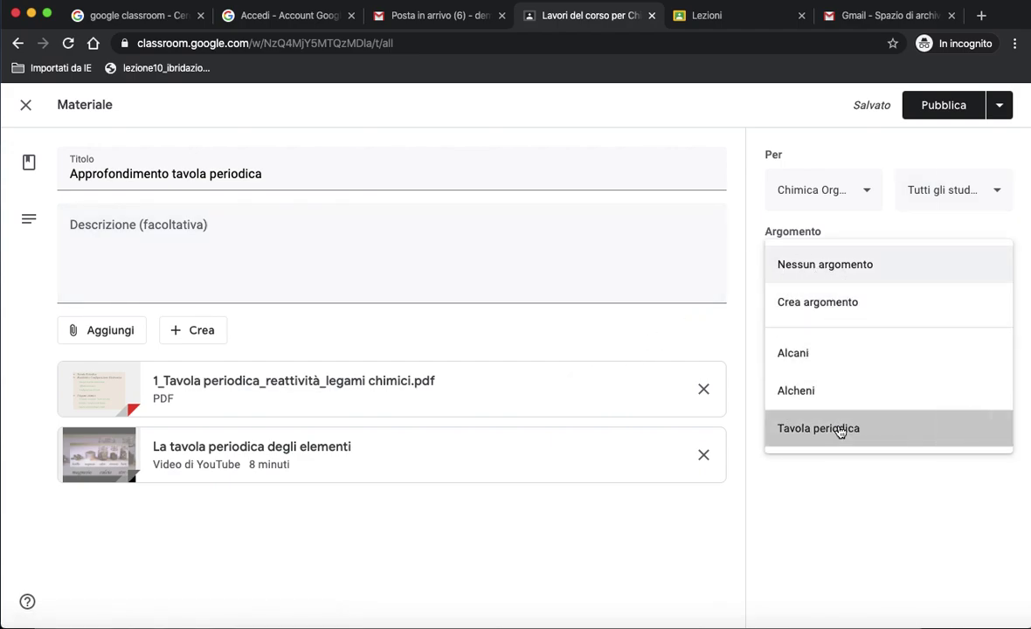
click(957, 111)
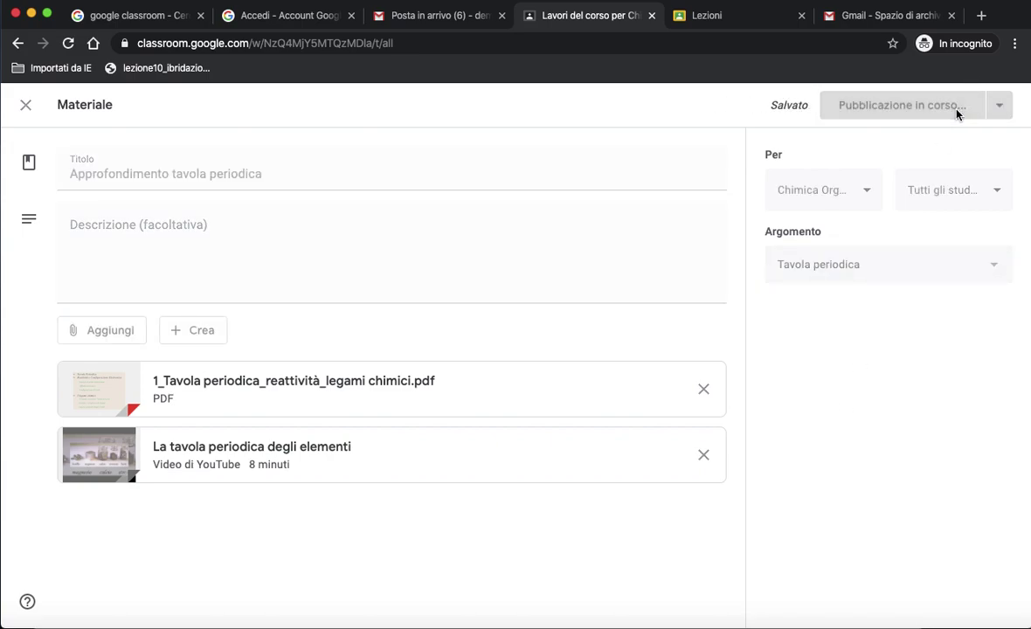